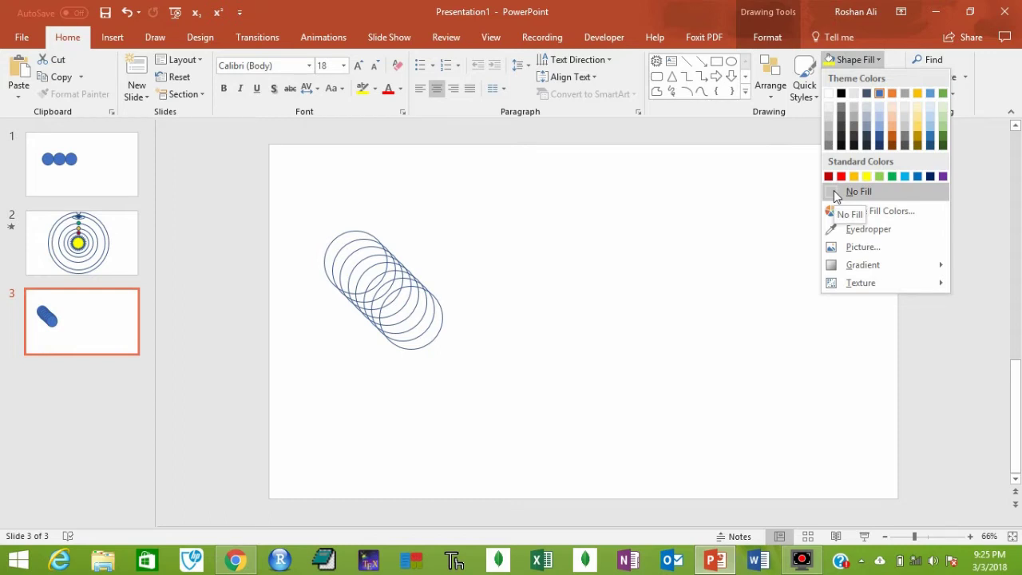
Step: Set the stacked circles to No Fill so only their outlines remain
{"action": "left_click", "coordinate": [836, 194]}
{"action": "left_click", "coordinate": [580, 303]}
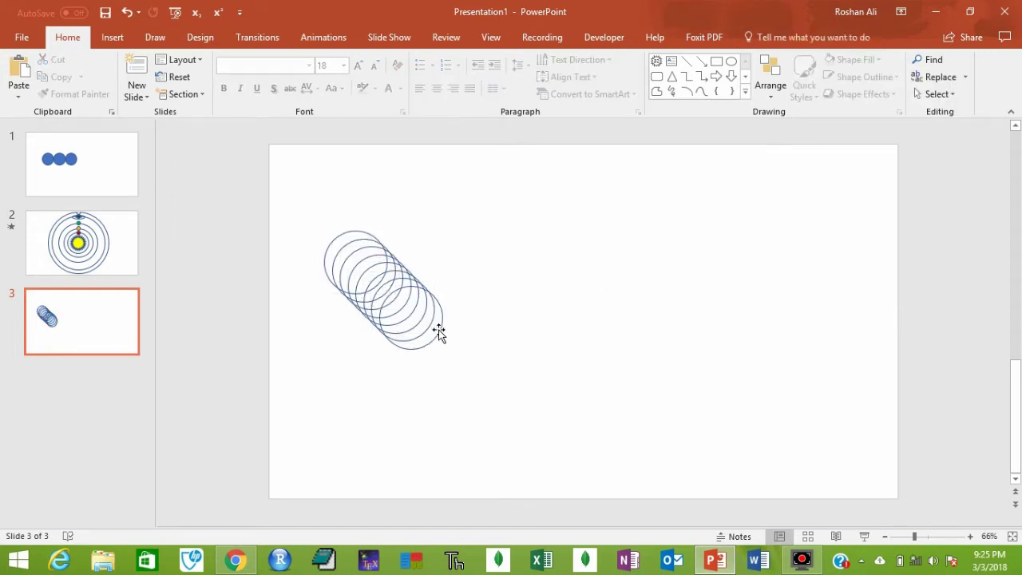
Step: Pull one circle from the stack, enlarge it into the outer orbit, and centre a small circle inside
{"action": "mouse_move", "coordinate": [439, 332]}
{"action": "left_mouse_down"}
{"action": "mouse_move", "coordinate": [538, 313]}
{"action": "mouse_move", "coordinate": [586, 287]}
{"action": "mouse_move", "coordinate": [593, 301]}
{"action": "mouse_move", "coordinate": [607, 216]}
{"action": "mouse_move", "coordinate": [593, 293]}
{"action": "mouse_move", "coordinate": [607, 318]}
{"action": "left_mouse_up"}
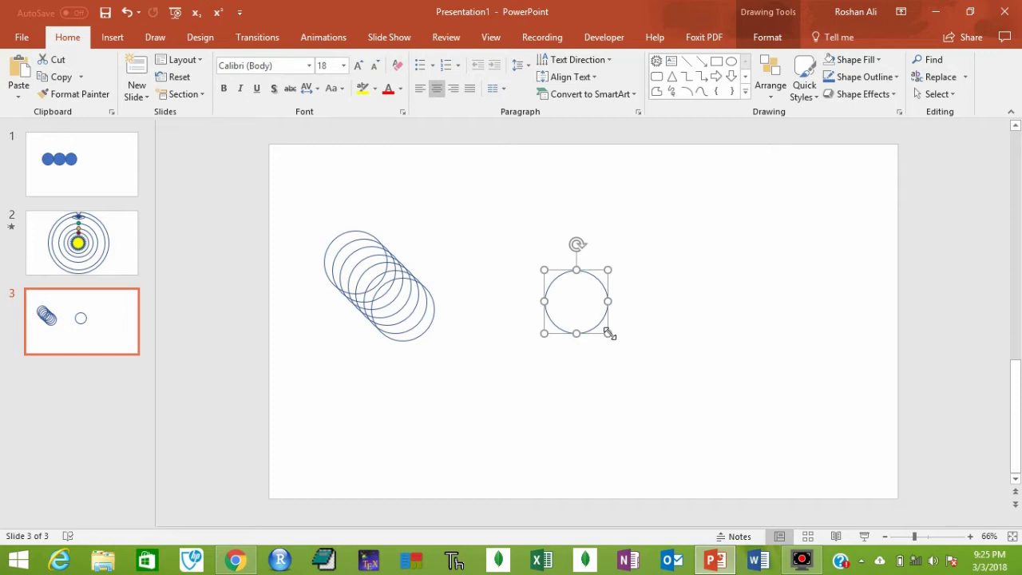
{"action": "left_click", "coordinate": [606, 333]}
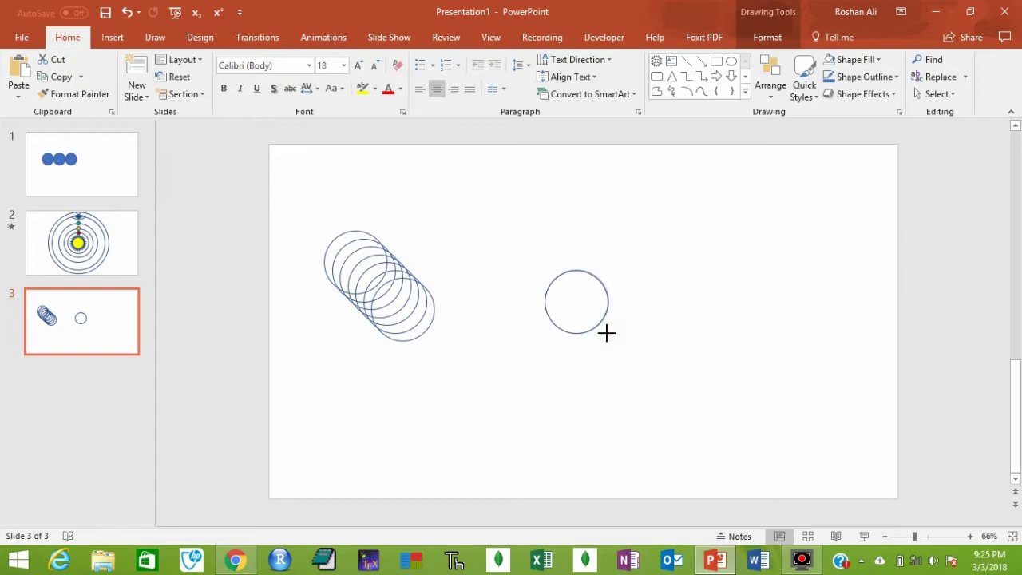
{"action": "mouse_move", "coordinate": [606, 333]}
{"action": "left_mouse_down"}
{"action": "mouse_move", "coordinate": [645, 376]}
{"action": "mouse_move", "coordinate": [755, 455]}
{"action": "left_mouse_up"}
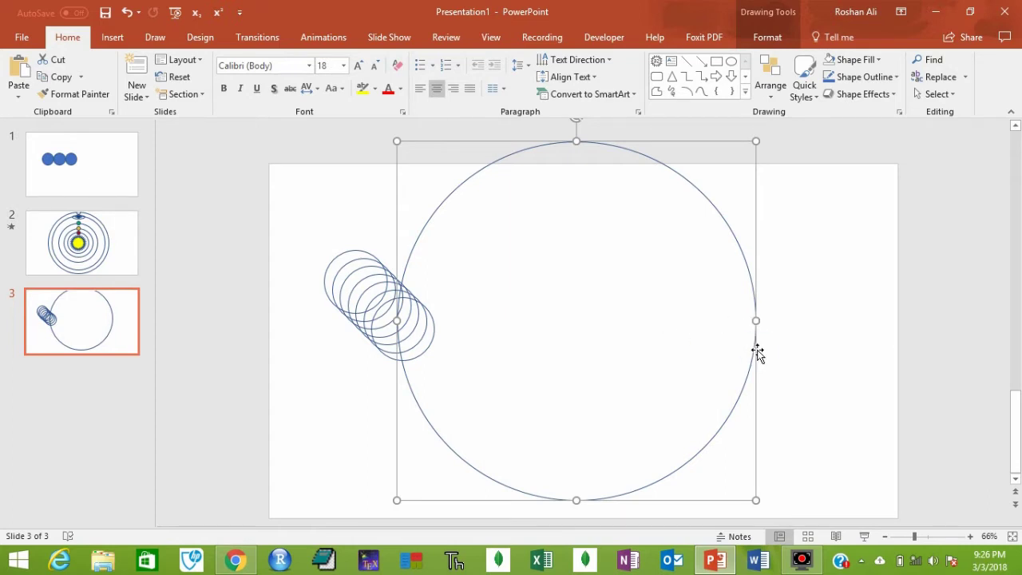
{"action": "left_click_drag", "start_coordinate": [756, 349], "coordinate": [760, 353]}
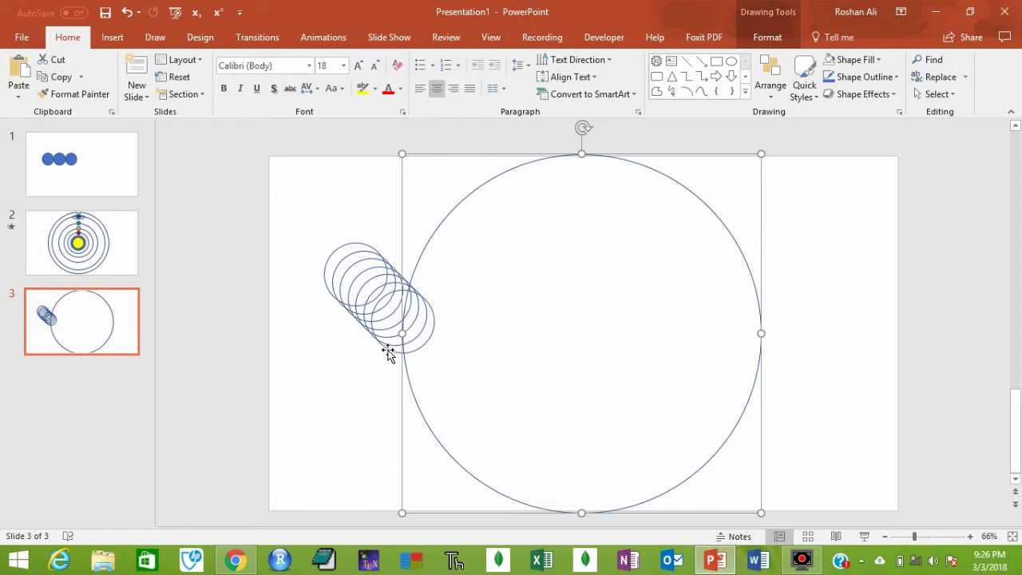
{"action": "left_click_drag", "start_coordinate": [388, 354], "coordinate": [556, 324]}
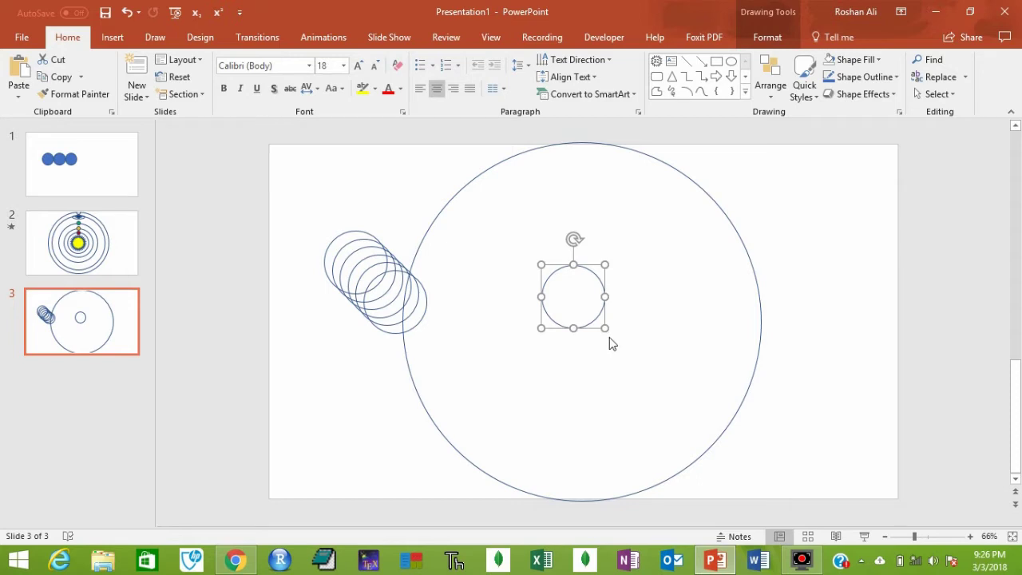
Step: Enlarge the small circle into an inner ring centred within the outer orbit, then select all circles
{"action": "left_click_drag", "start_coordinate": [605, 328], "coordinate": [724, 455]}
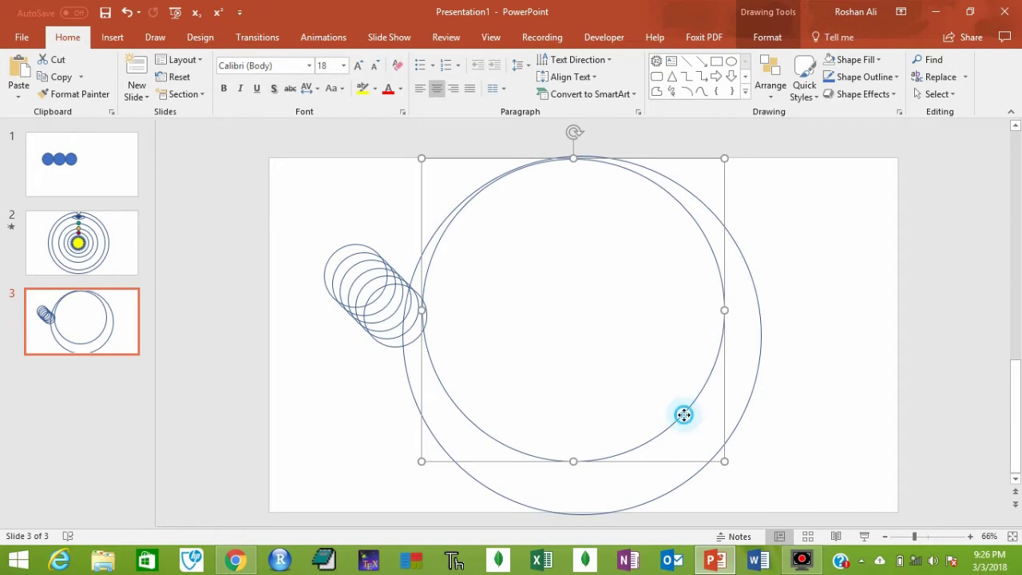
{"action": "left_click_drag", "start_coordinate": [683, 414], "coordinate": [692, 423]}
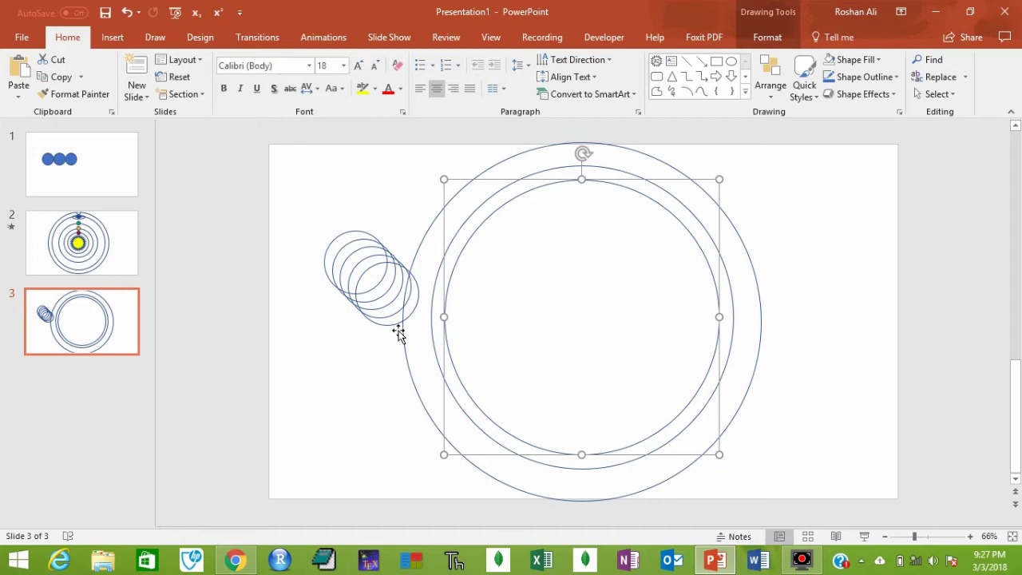
{"action": "key", "text": "ctrl+z"}
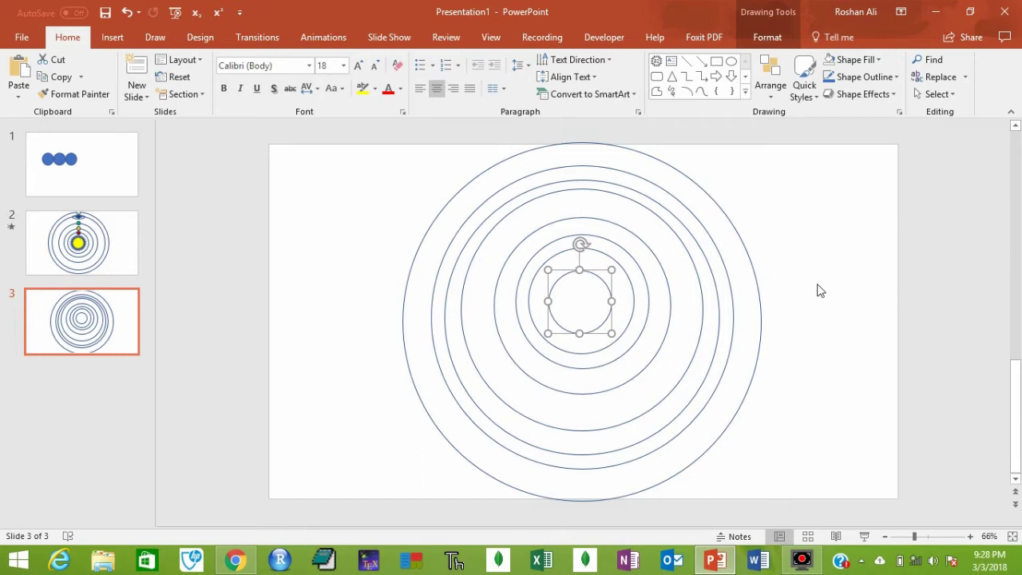
{"action": "key", "text": "ctrl+a"}
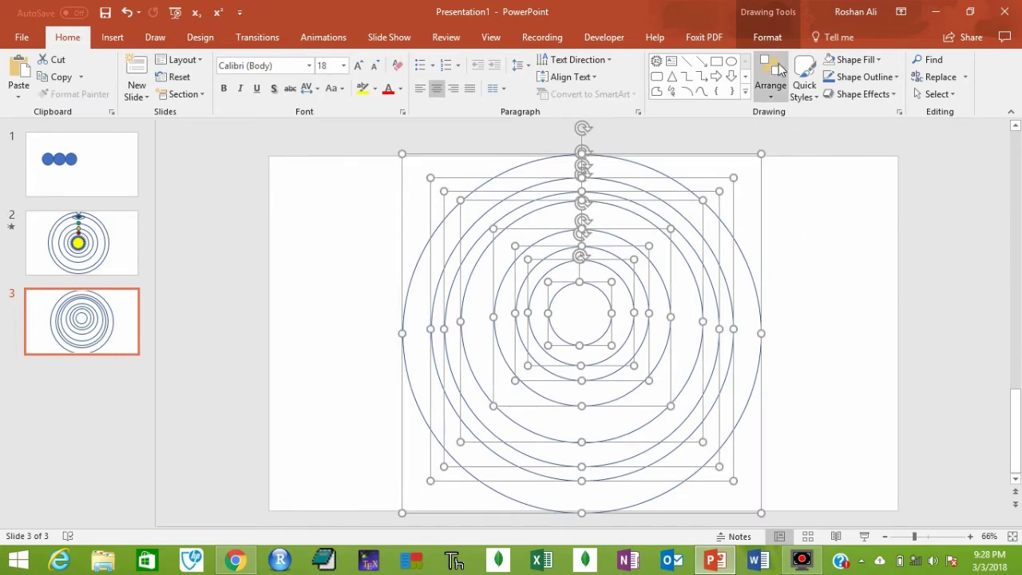
Step: Apply Align Center and Align Middle to all circles so the rings share one centre
{"action": "left_click", "coordinate": [767, 38]}
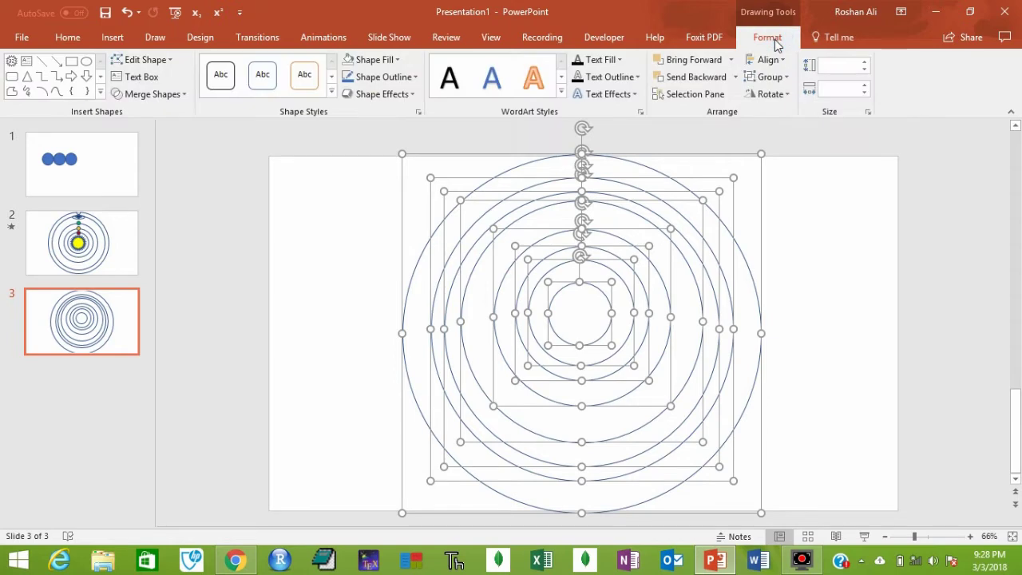
{"action": "left_click", "coordinate": [779, 63]}
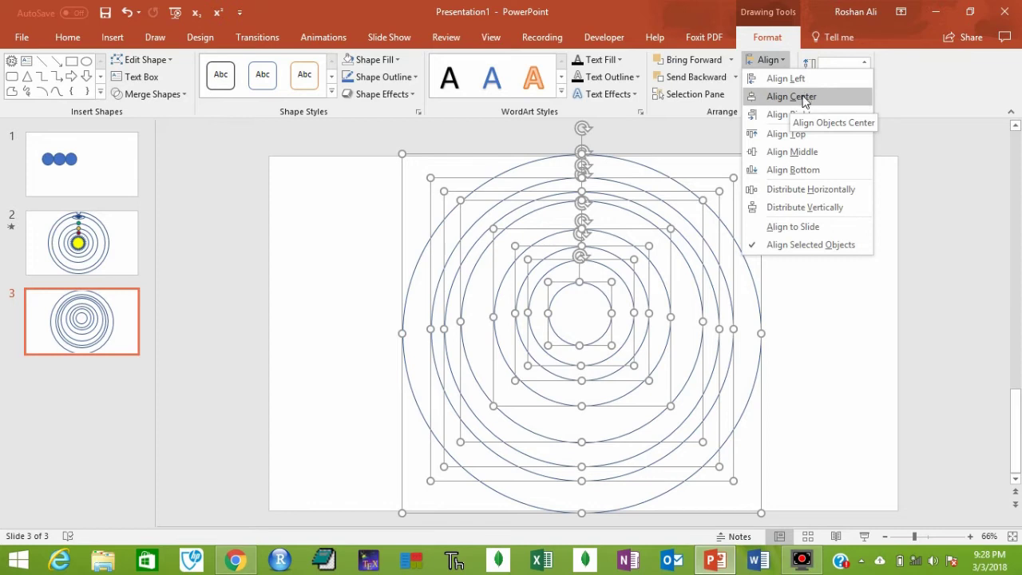
{"action": "left_click", "coordinate": [804, 98]}
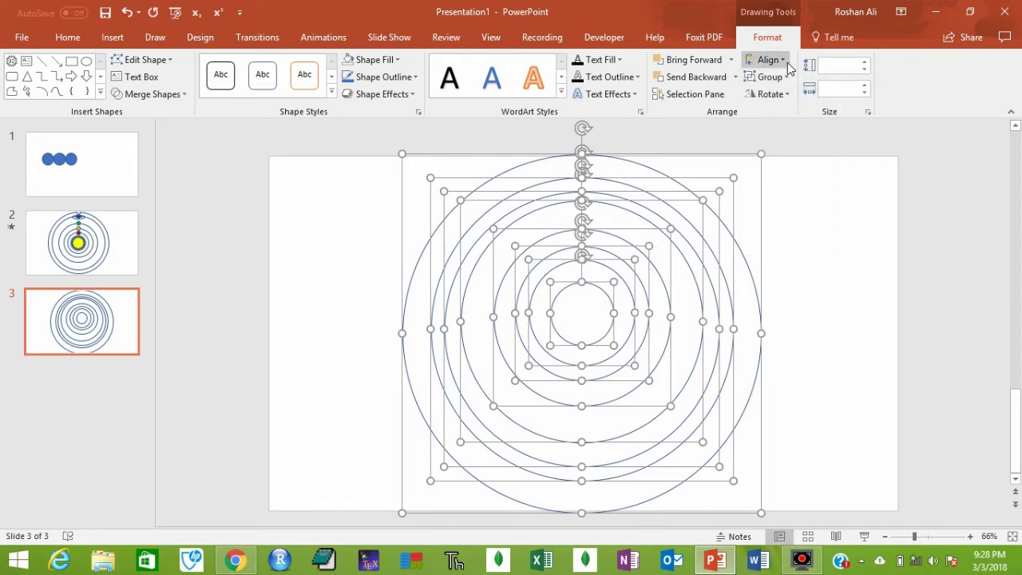
{"action": "left_click", "coordinate": [787, 61]}
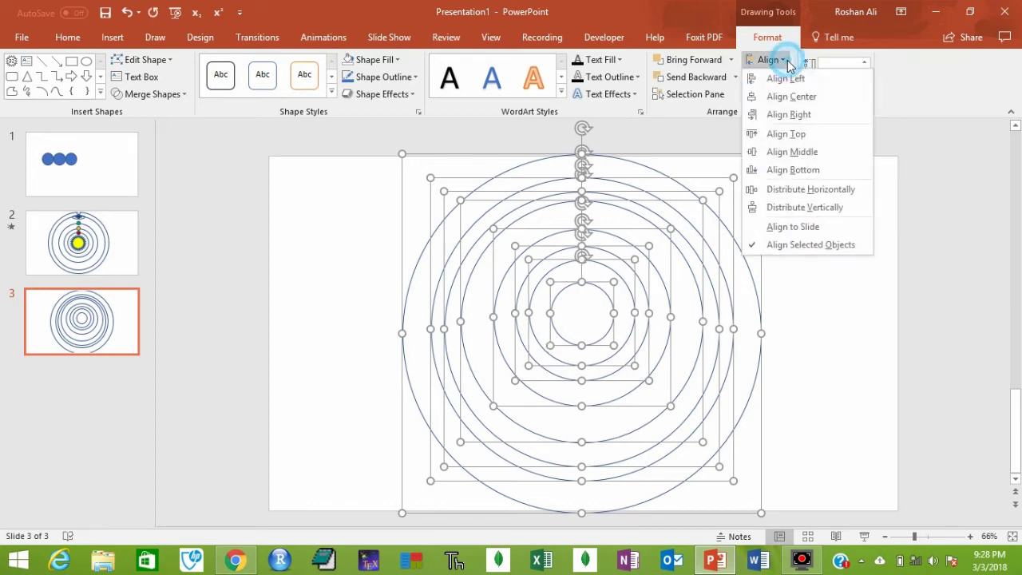
{"action": "left_click", "coordinate": [792, 152]}
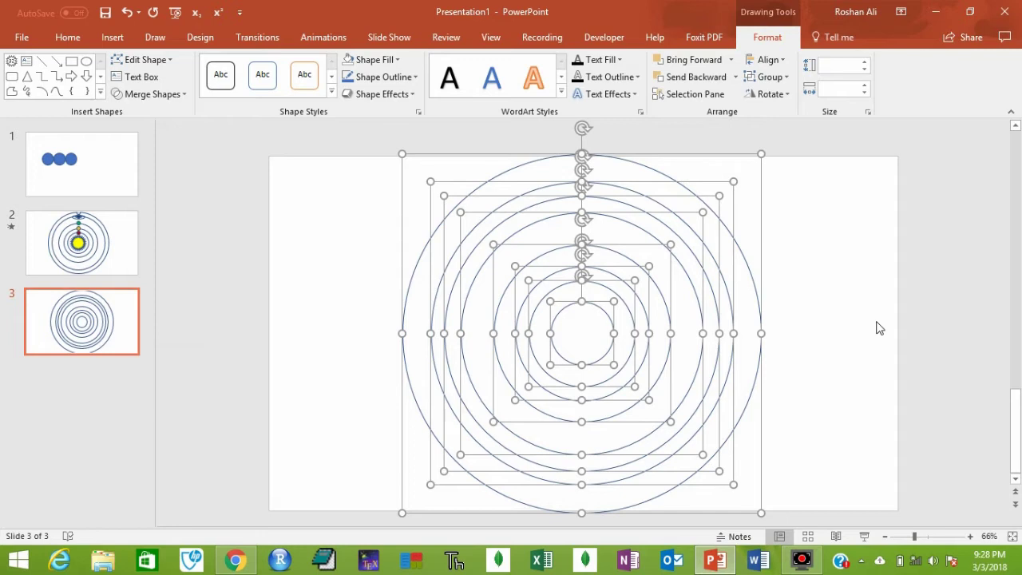
{"action": "left_click", "coordinate": [829, 325]}
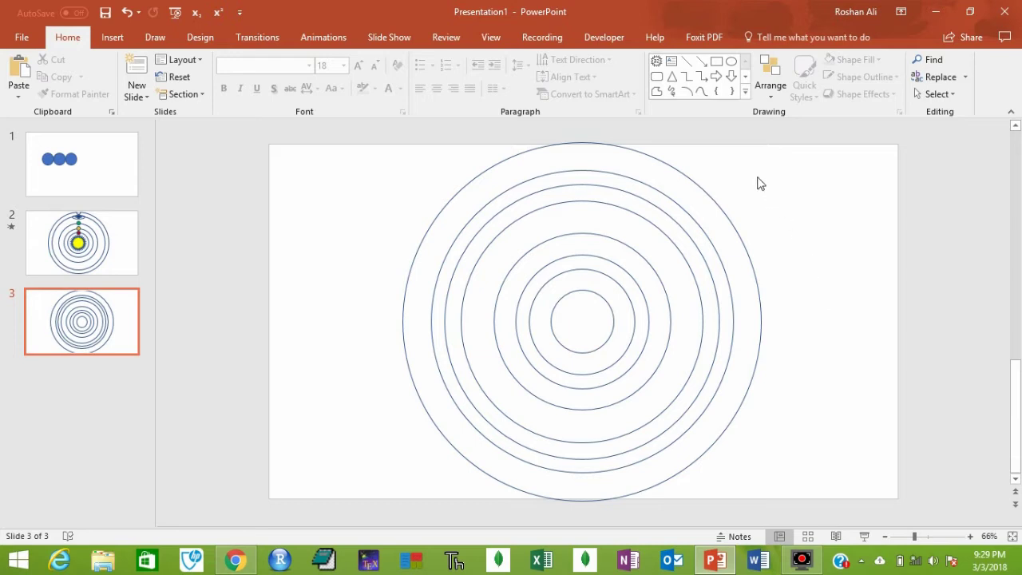
Step: Draw a 16-point star in the centre circle, fill it orange, and enlarge it as the sun
{"action": "left_click", "coordinate": [746, 94]}
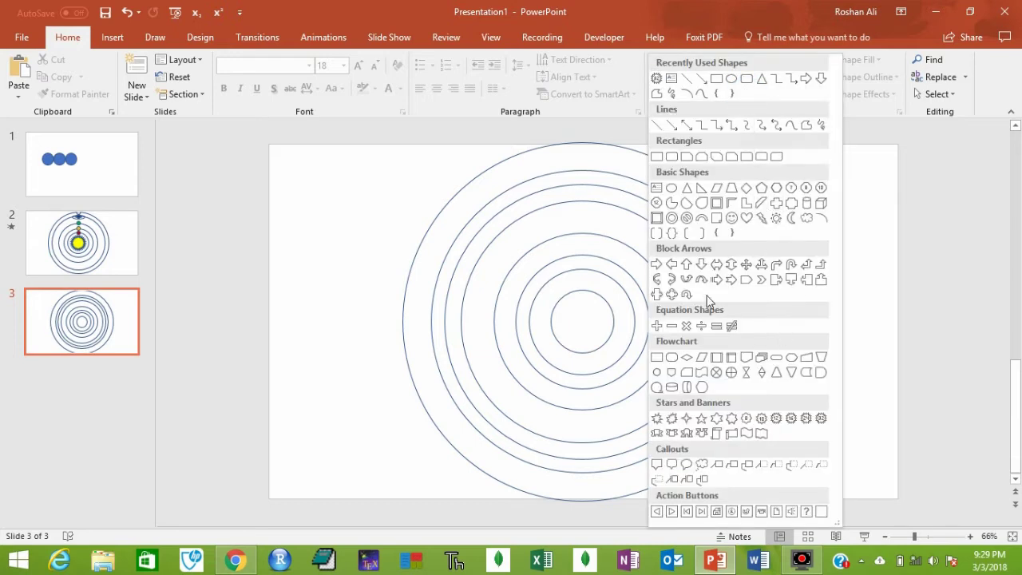
{"action": "left_click", "coordinate": [793, 420]}
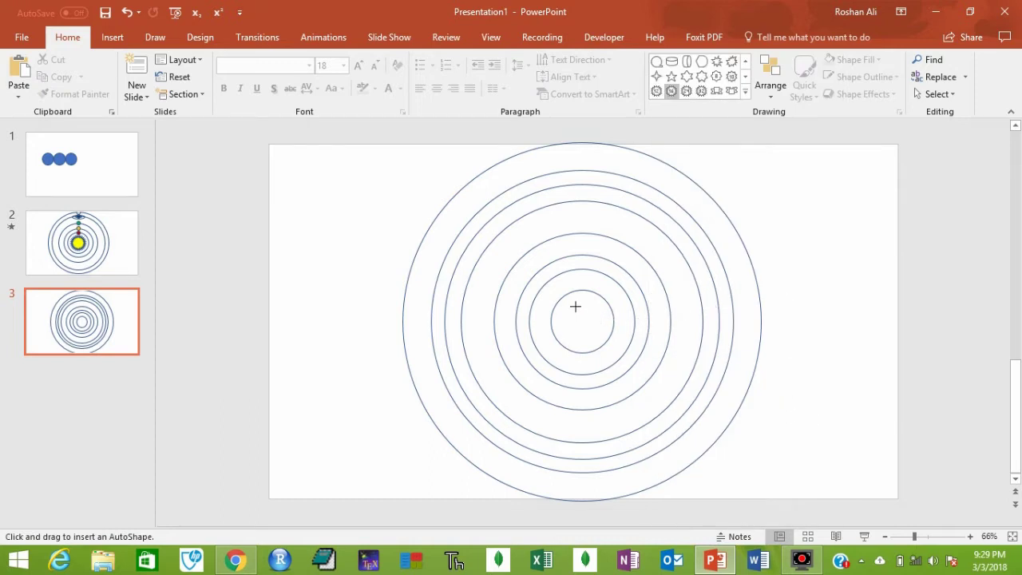
{"action": "mouse_move", "coordinate": [573, 308]}
{"action": "left_mouse_down"}
{"action": "mouse_move", "coordinate": [601, 340]}
{"action": "mouse_move", "coordinate": [586, 323]}
{"action": "left_mouse_up"}
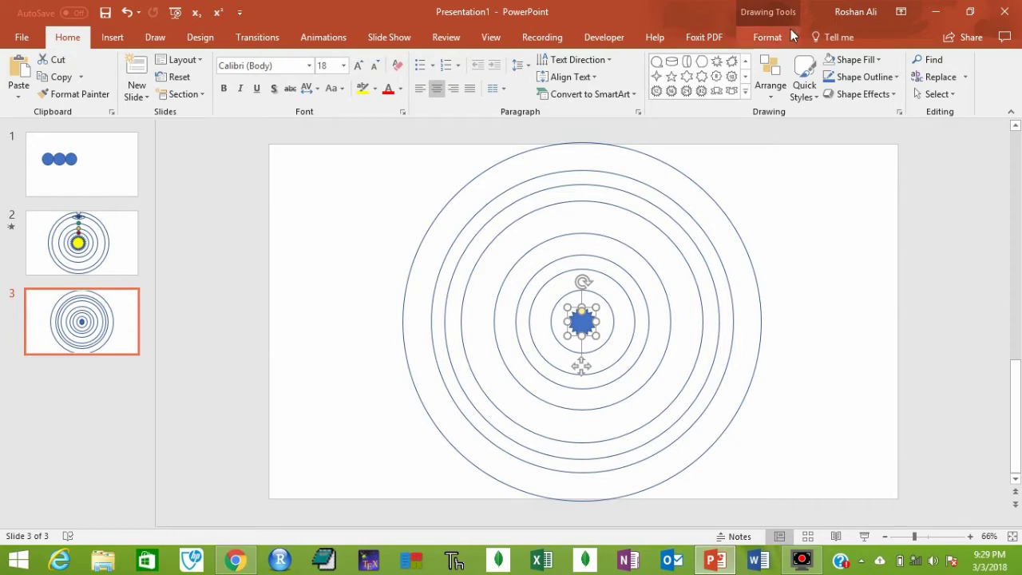
{"action": "left_click", "coordinate": [877, 61]}
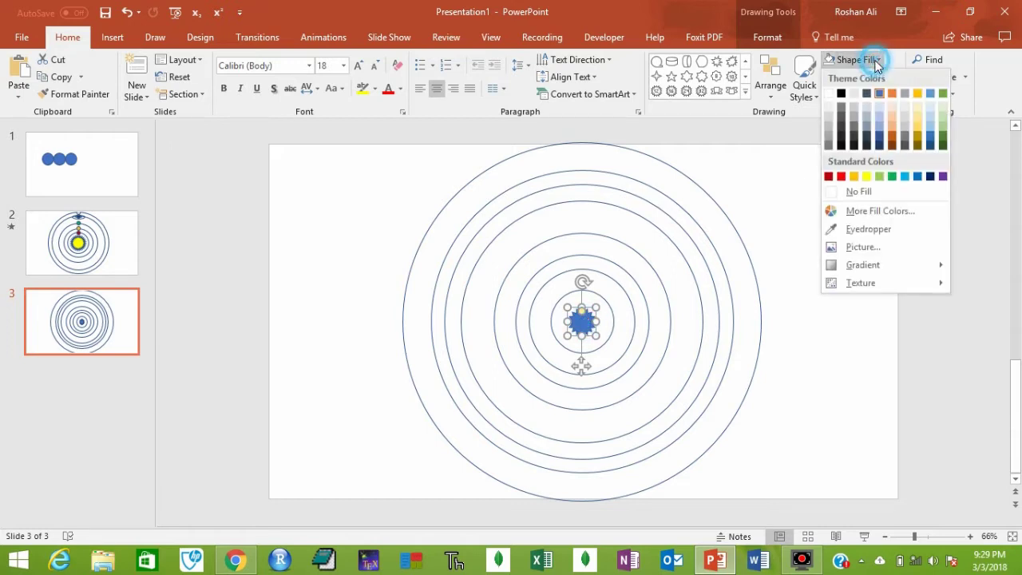
{"action": "left_click", "coordinate": [854, 176]}
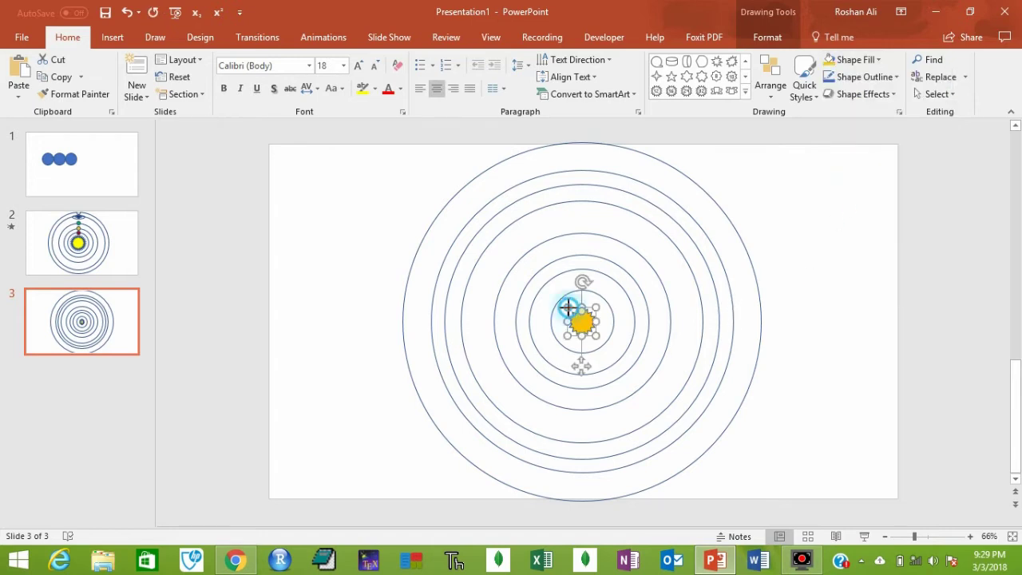
{"action": "left_click_drag", "start_coordinate": [566, 307], "coordinate": [560, 303]}
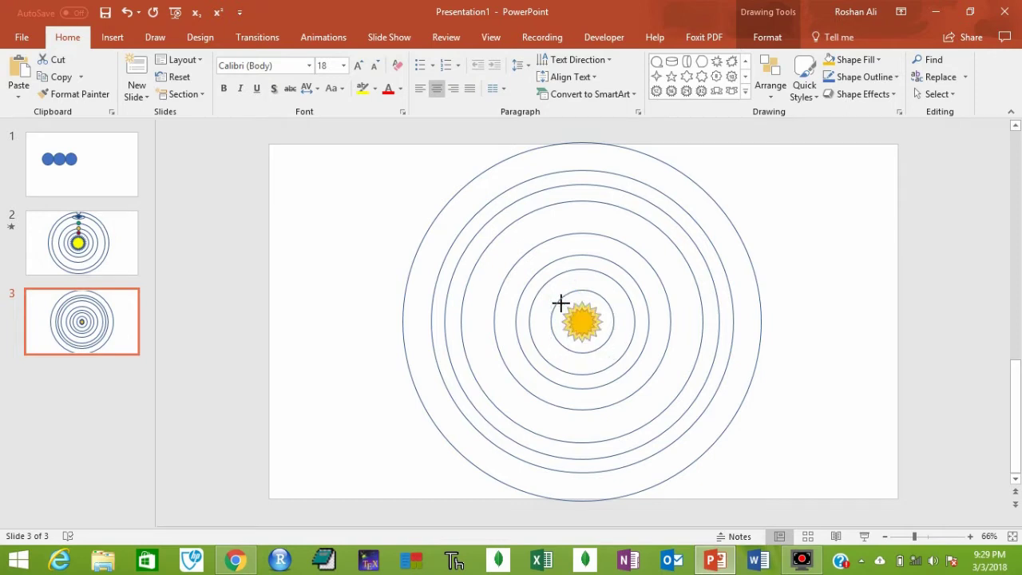
Step: Draw a small oval planet near the top right of the slide
{"action": "left_click", "coordinate": [815, 317]}
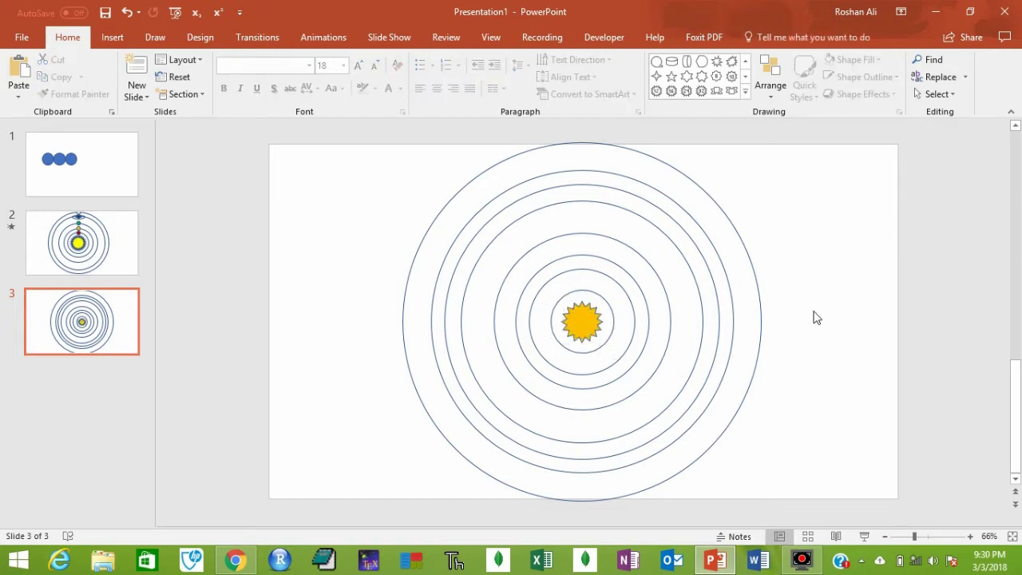
{"action": "left_click", "coordinate": [746, 93]}
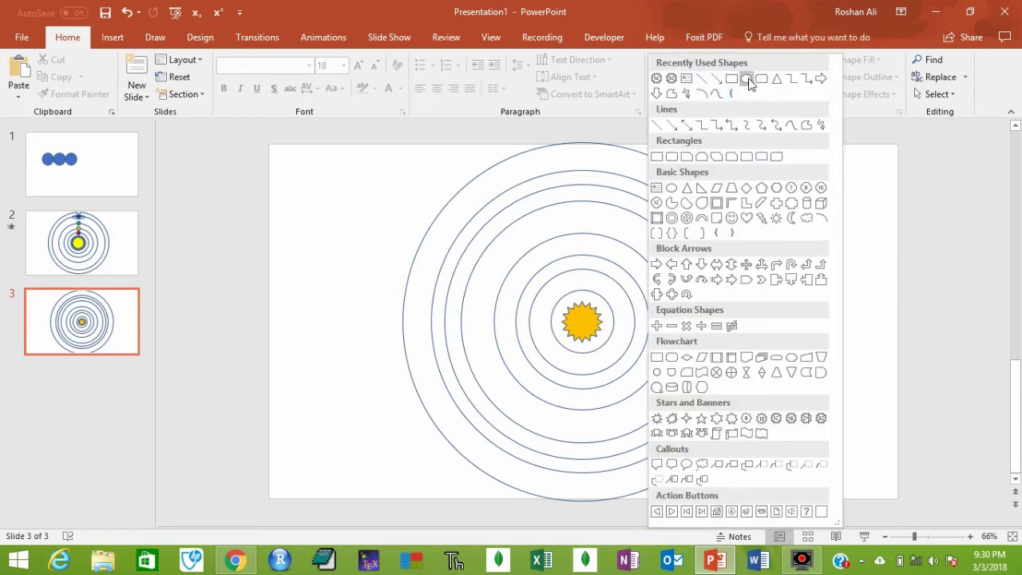
{"action": "left_click", "coordinate": [749, 83]}
{"action": "left_click_drag", "start_coordinate": [808, 178], "coordinate": [821, 191]}
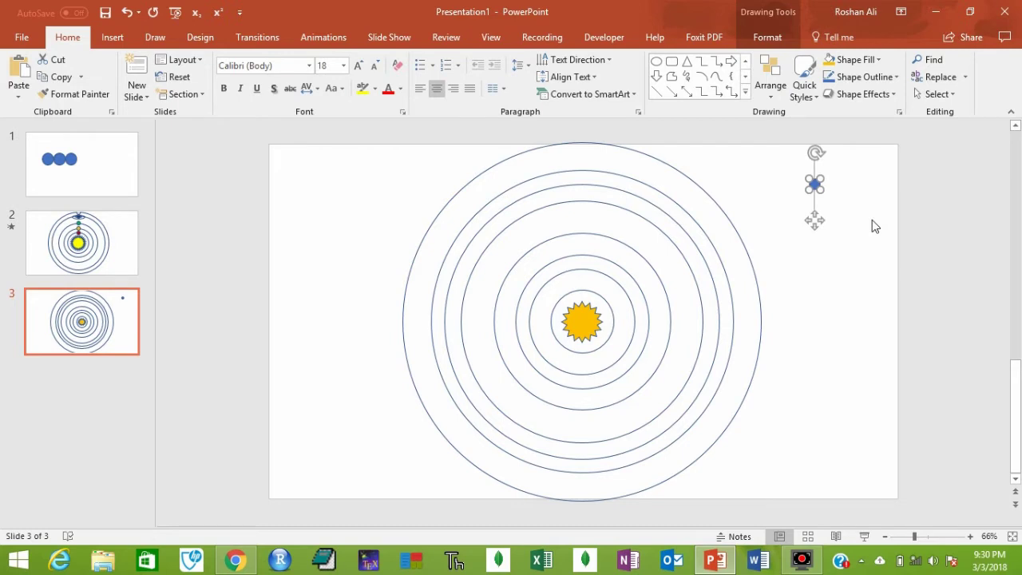
Step: Paste five copies of the small circle in a diagonal row and pull the first one aside
{"action": "key", "text": "ctrl+c"}
{"action": "key", "text": "ctrl+v"}
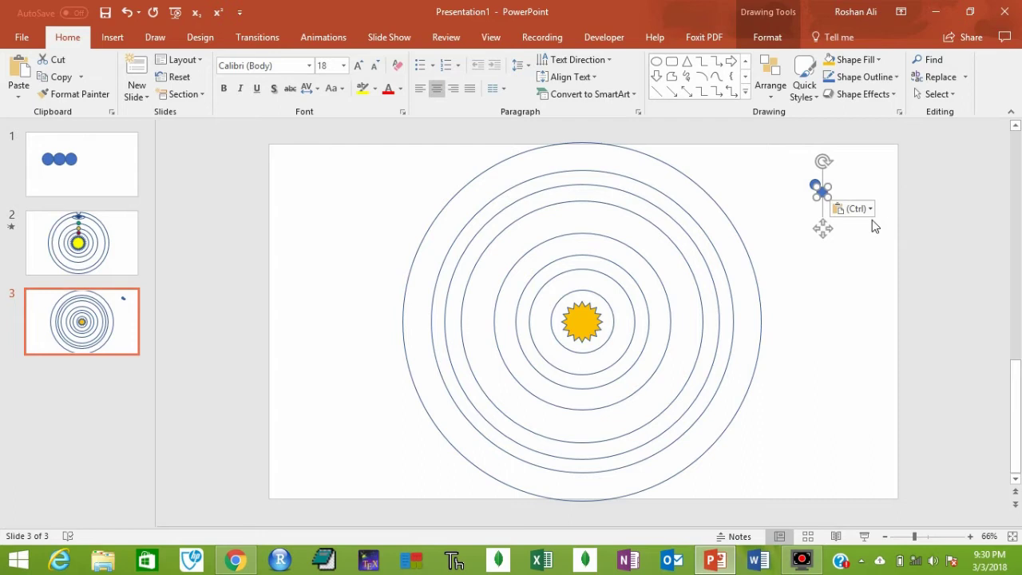
{"action": "key", "text": "ctrl+v"}
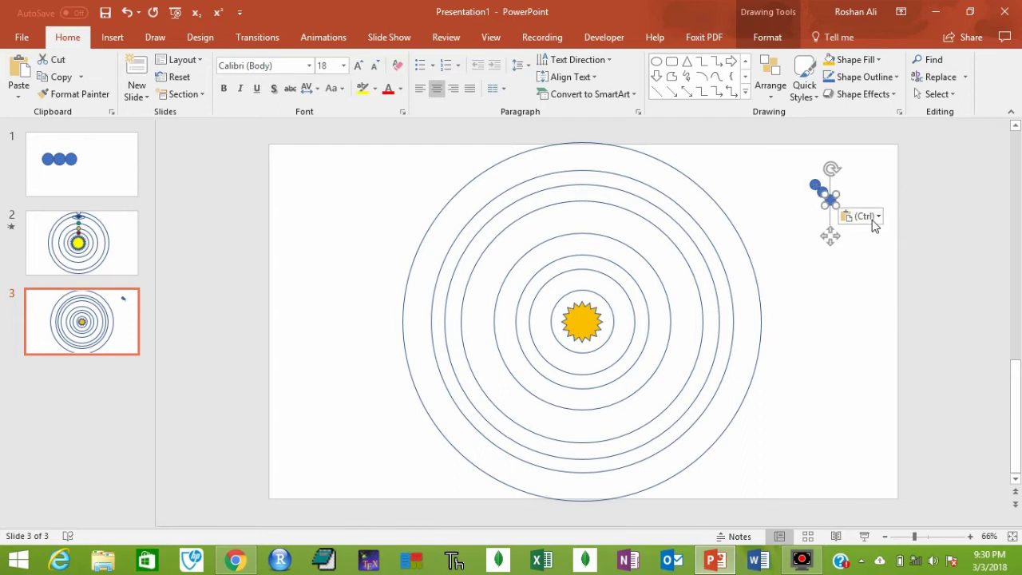
{"action": "key", "text": "ctrl+v"}
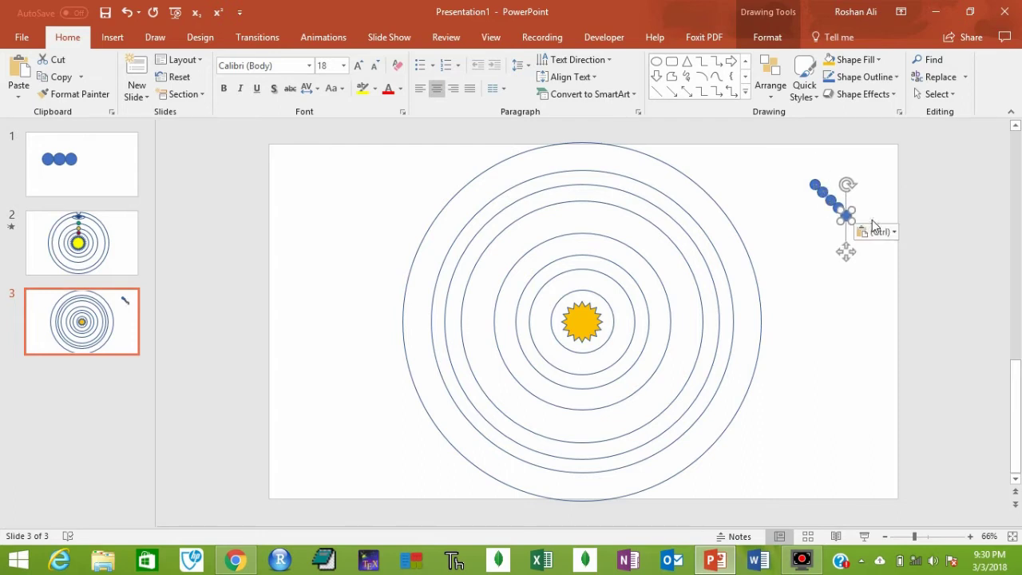
{"action": "key", "text": "ctrl+v"}
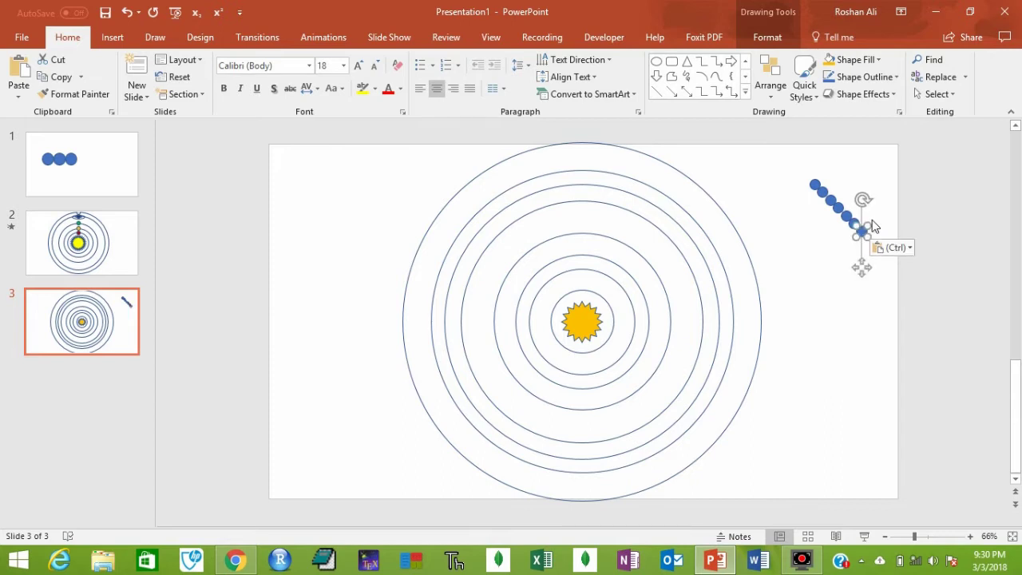
{"action": "key", "text": "ctrl+v"}
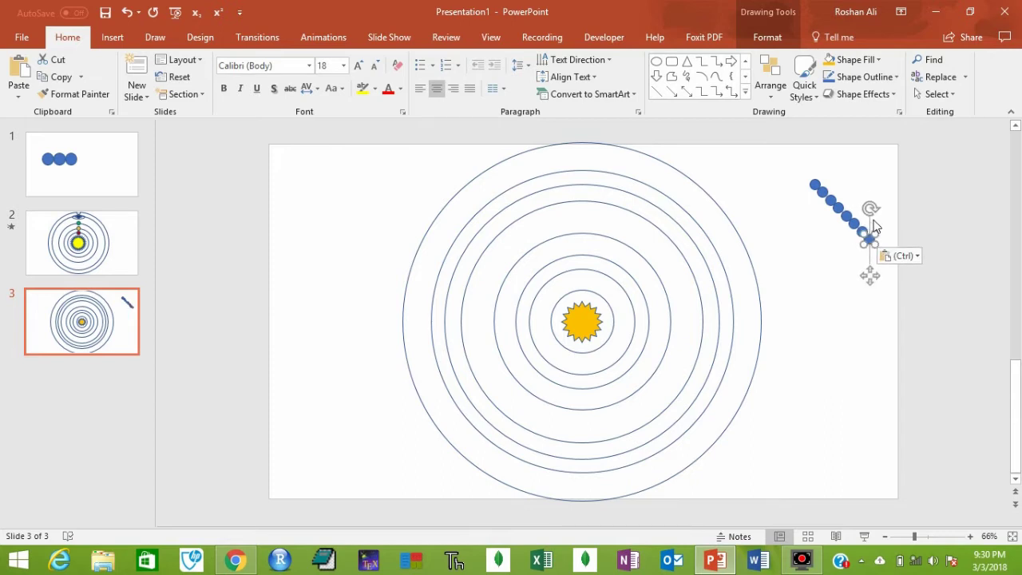
{"action": "left_click", "coordinate": [812, 183]}
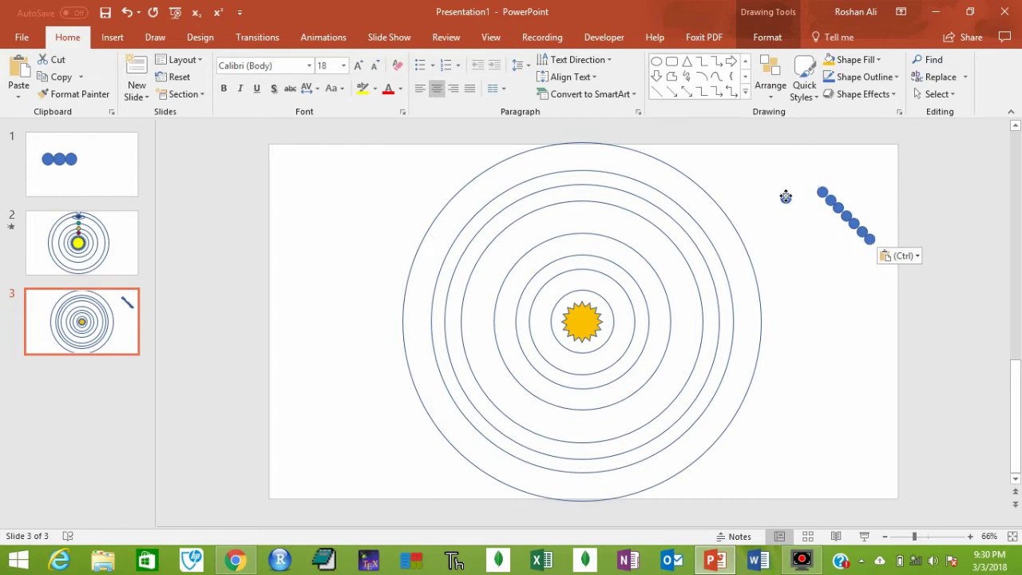
{"action": "left_click_drag", "start_coordinate": [786, 196], "coordinate": [781, 182]}
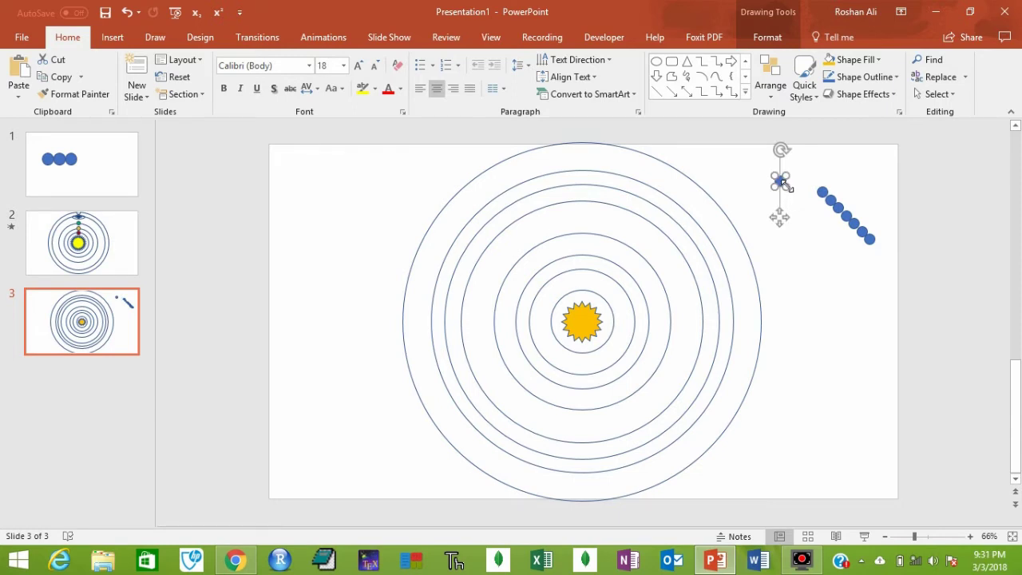
Step: Start the planet column: place the first two circles, delete the spare, and resize the third
{"action": "left_click_drag", "start_coordinate": [783, 182], "coordinate": [784, 186]}
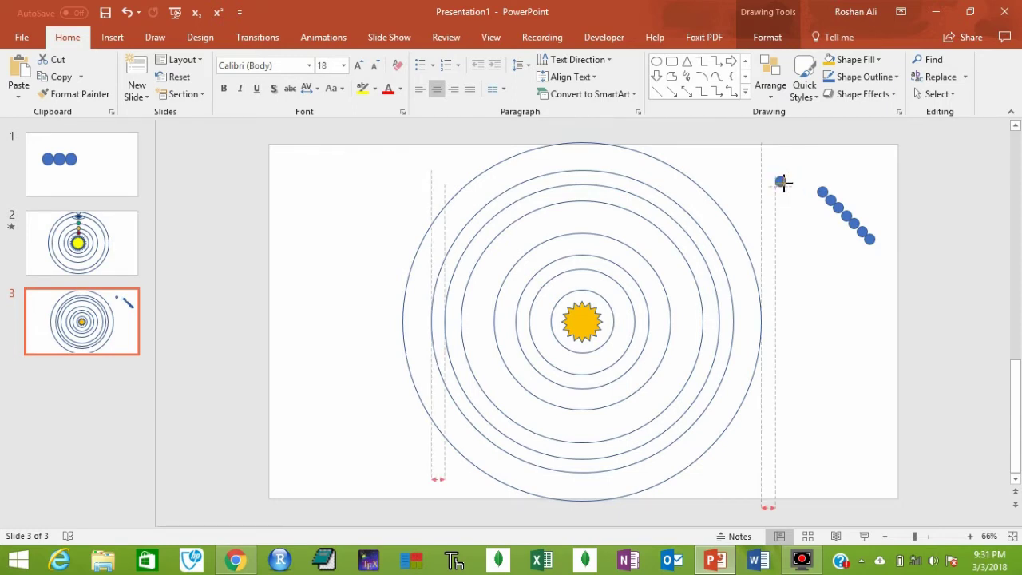
{"action": "left_click_drag", "start_coordinate": [783, 183], "coordinate": [783, 183]}
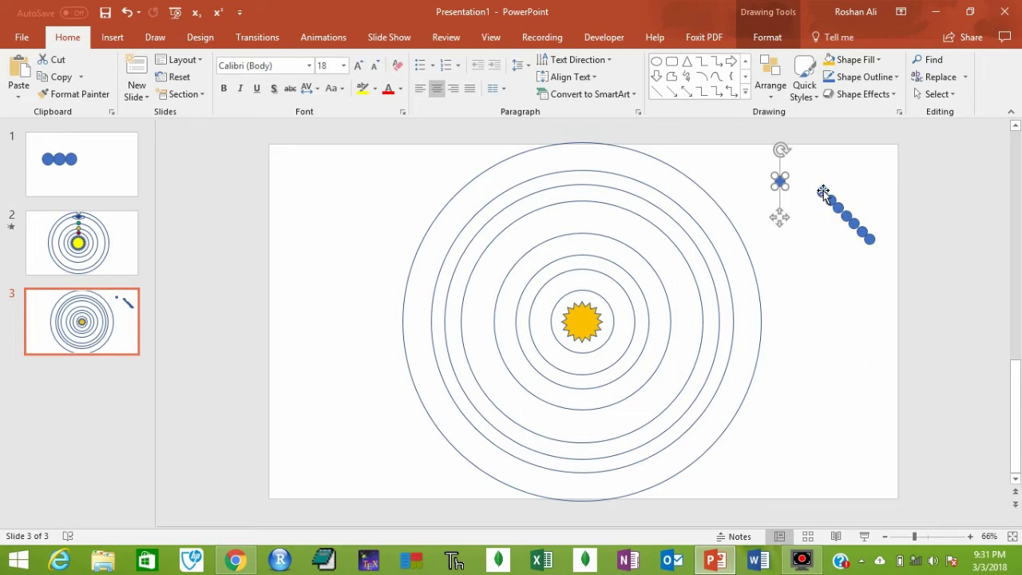
{"action": "left_click_drag", "start_coordinate": [823, 191], "coordinate": [791, 222]}
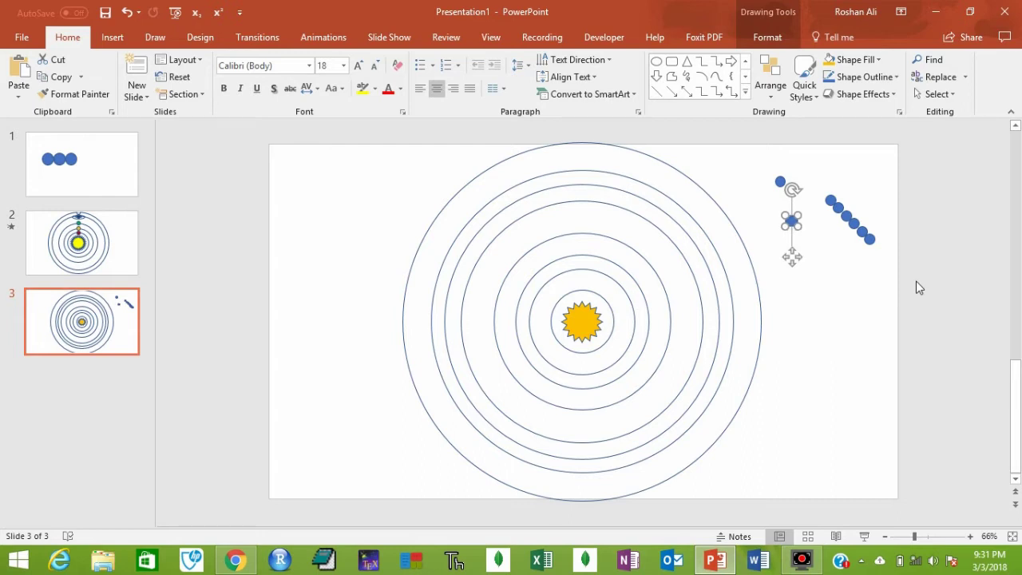
{"action": "left_click", "coordinate": [830, 200]}
{"action": "key", "text": "Delete"}
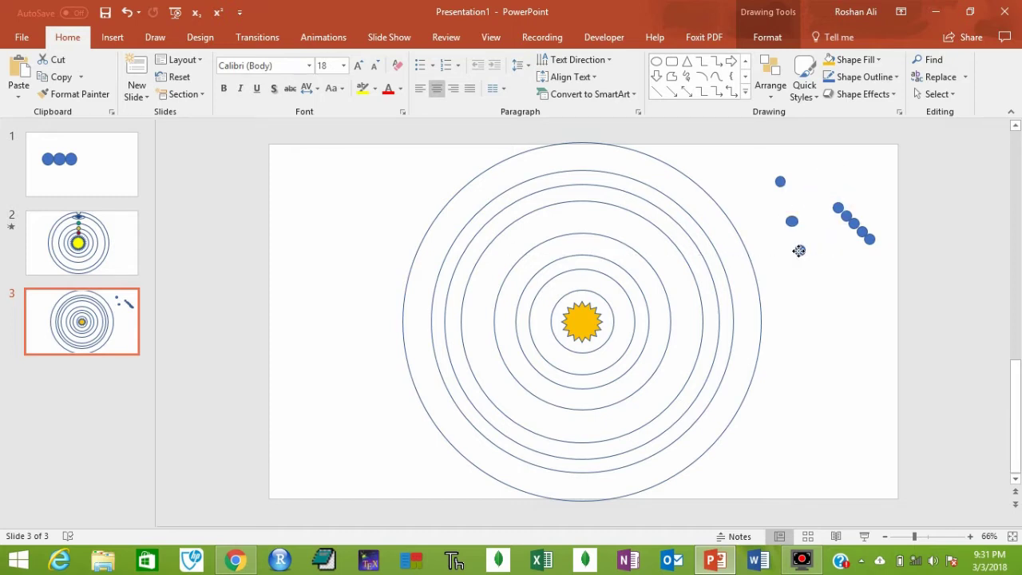
{"action": "left_click", "coordinate": [799, 250]}
{"action": "left_click_drag", "start_coordinate": [807, 257], "coordinate": [807, 258]}
Step: Move, copy and resize the remaining dots down the column as differently sized planets
{"action": "left_click_drag", "start_coordinate": [838, 209], "coordinate": [807, 285]}
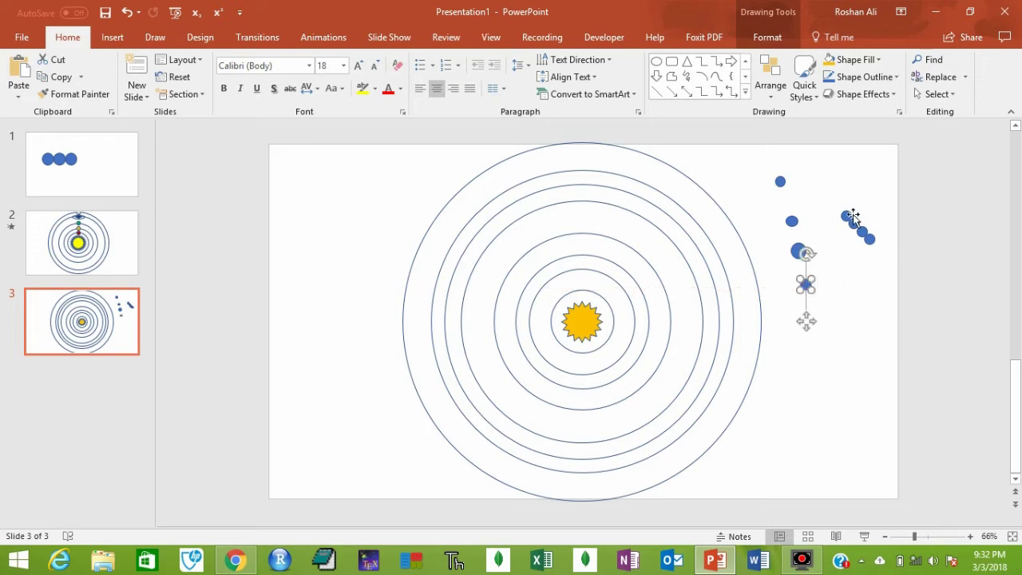
{"action": "left_click_drag", "start_coordinate": [847, 215], "coordinate": [816, 312]}
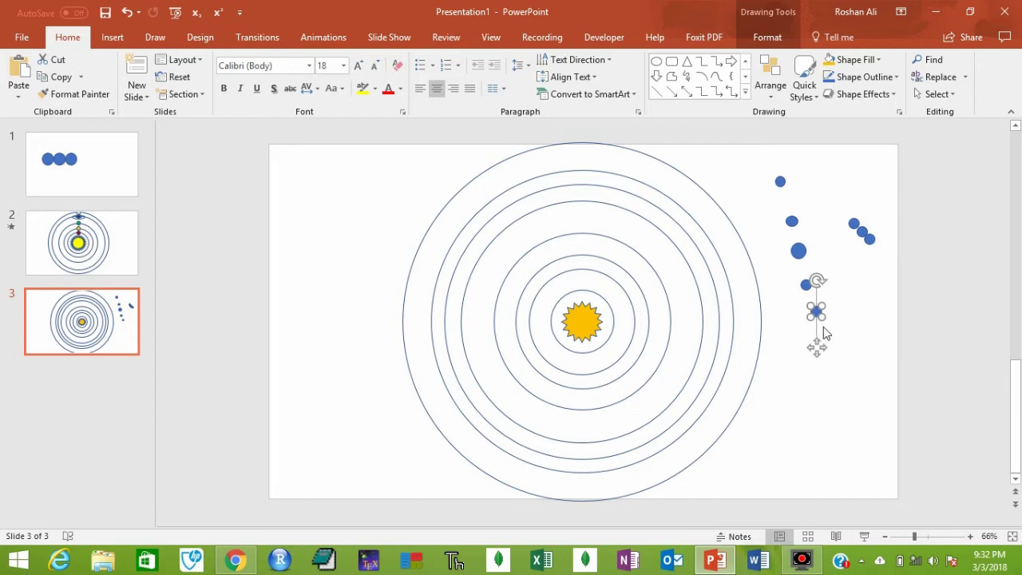
{"action": "left_click_drag", "start_coordinate": [822, 318], "coordinate": [828, 320]}
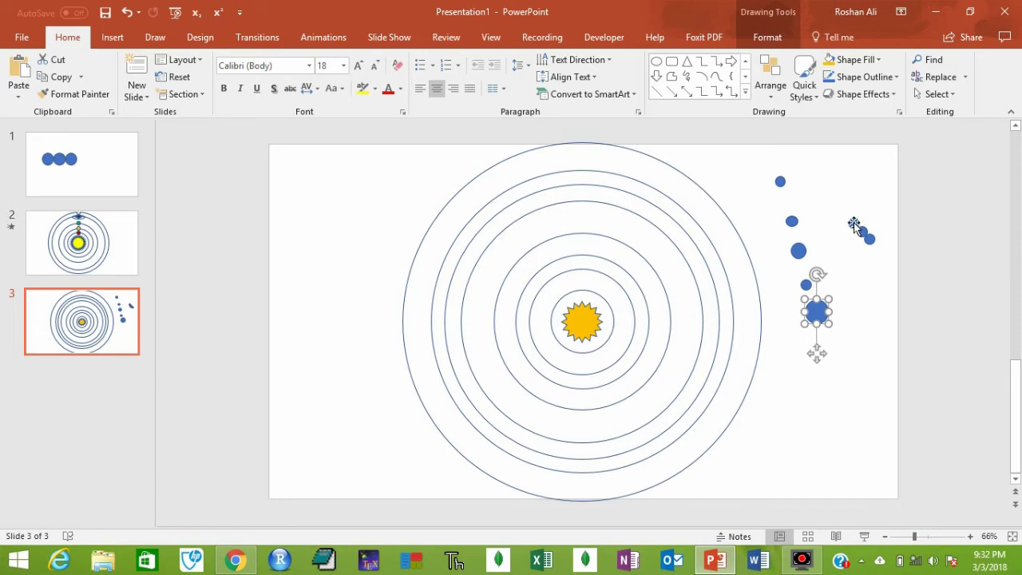
{"action": "left_click_drag", "start_coordinate": [854, 222], "coordinate": [829, 359], "text": "ctrl"}
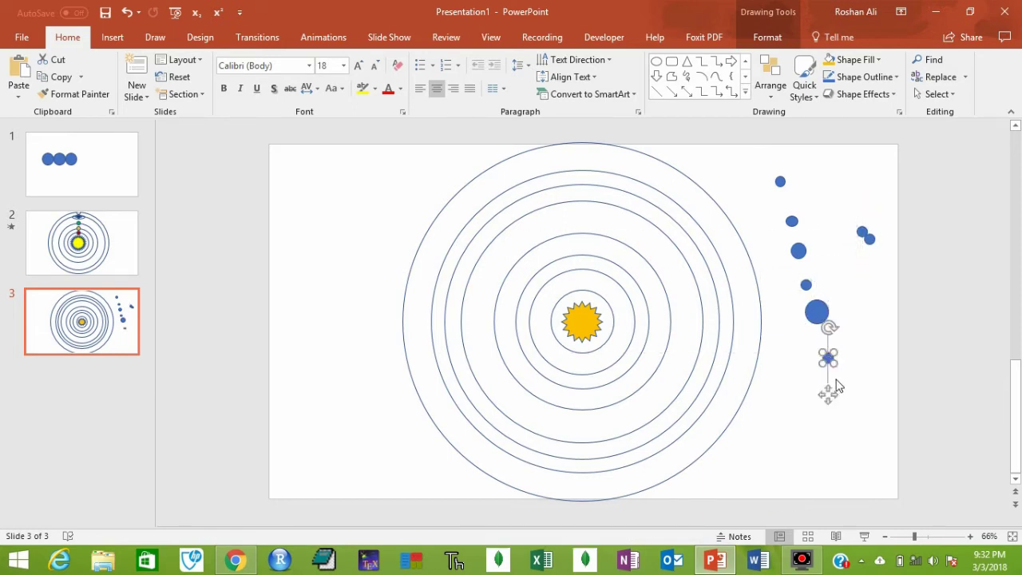
{"action": "left_click_drag", "start_coordinate": [837, 364], "coordinate": [840, 369]}
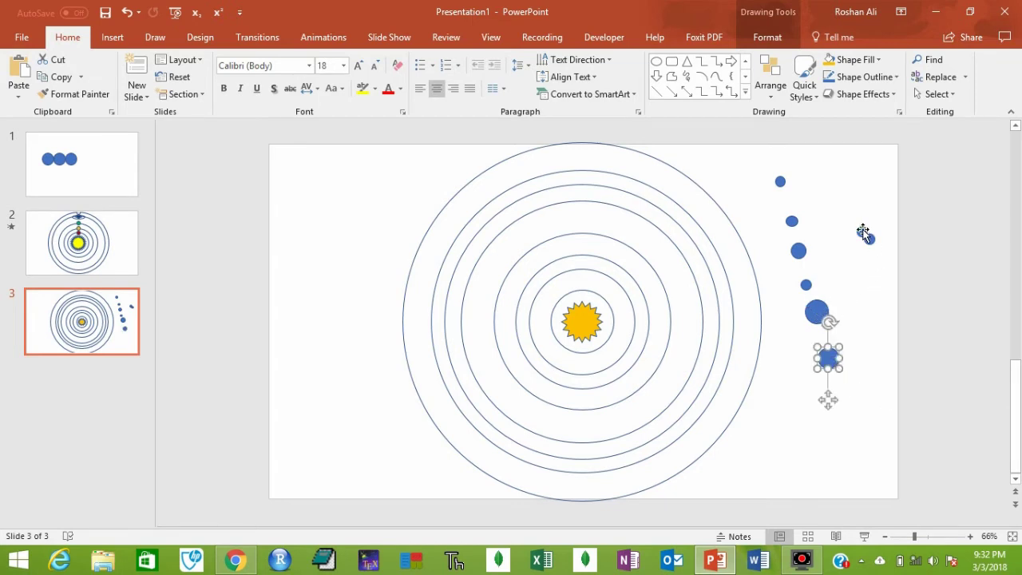
{"action": "left_click_drag", "start_coordinate": [863, 232], "coordinate": [838, 402]}
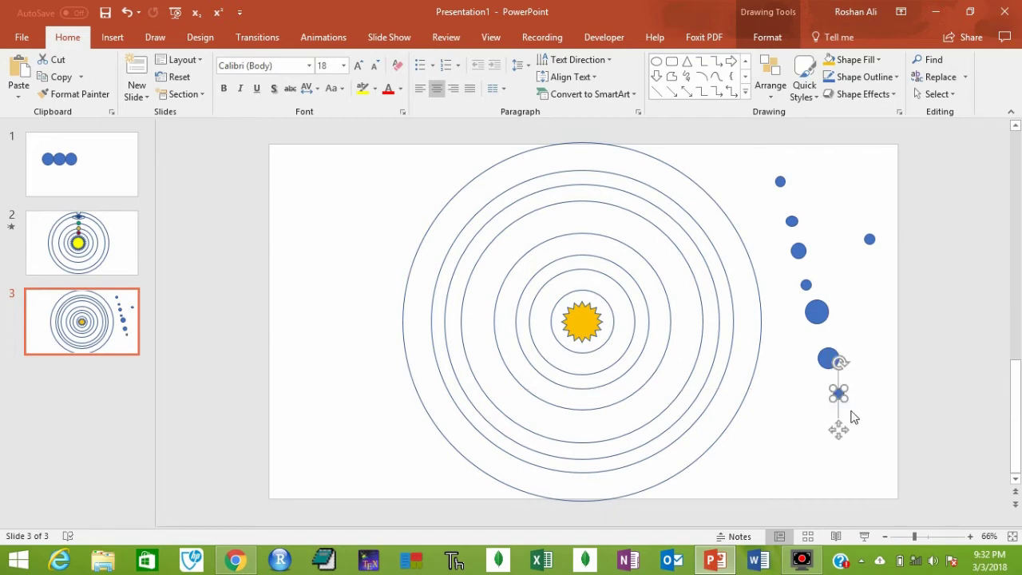
{"action": "left_click_drag", "start_coordinate": [848, 399], "coordinate": [846, 397]}
{"action": "left_click_drag", "start_coordinate": [849, 402], "coordinate": [848, 403]}
{"action": "left_click_drag", "start_coordinate": [869, 237], "coordinate": [844, 429]}
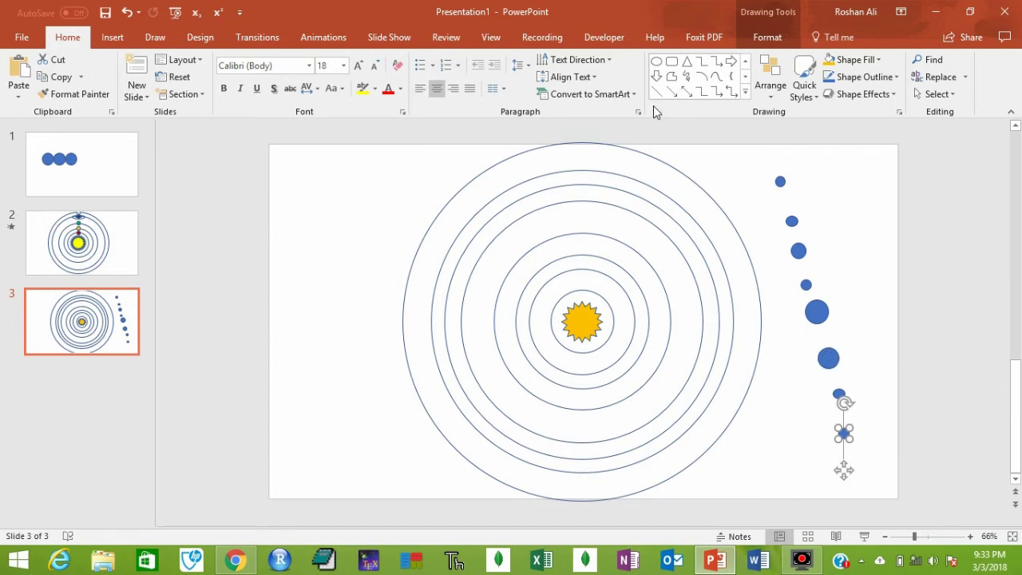
{"action": "left_click", "coordinate": [656, 62]}
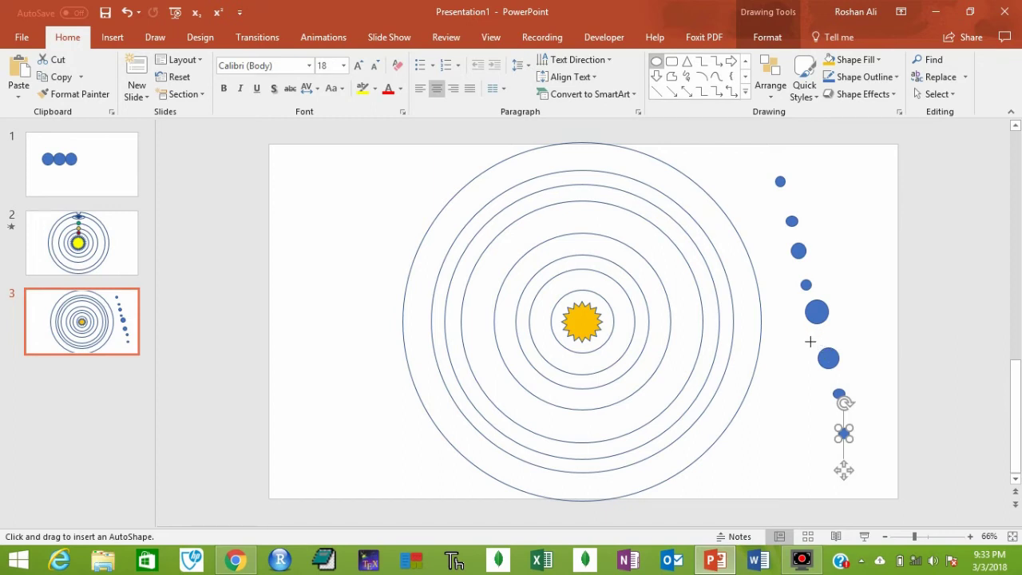
Step: Draw unfilled oval rings around the blue planet in the column
{"action": "left_click_drag", "start_coordinate": [810, 342], "coordinate": [829, 360]}
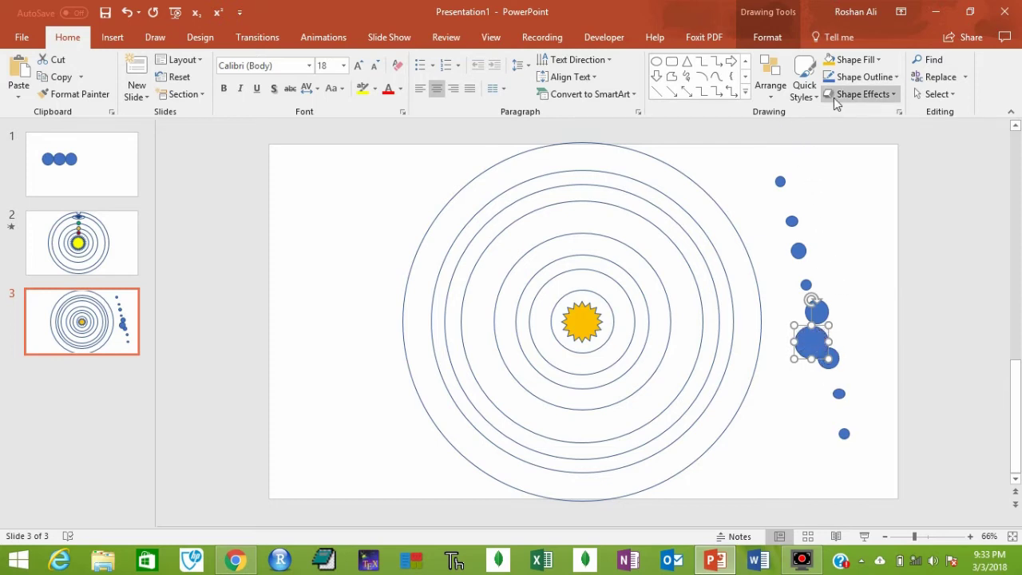
{"action": "left_click", "coordinate": [877, 61]}
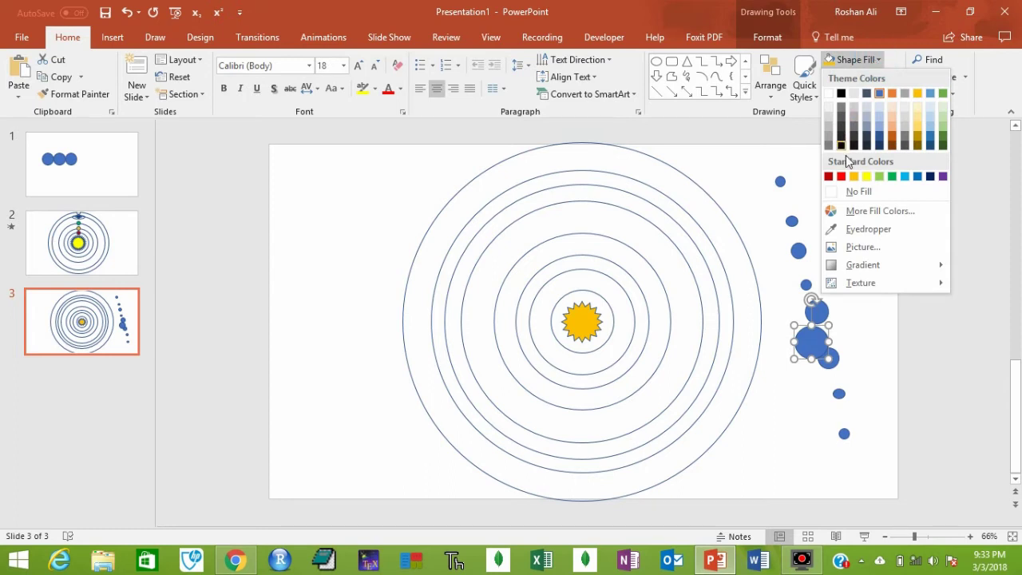
{"action": "left_click", "coordinate": [853, 194]}
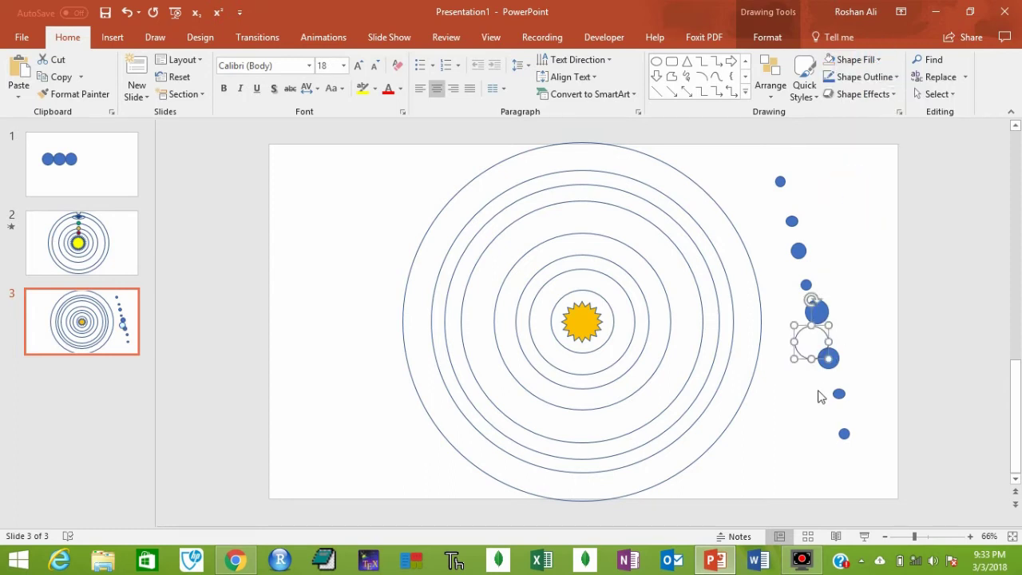
{"action": "left_click_drag", "start_coordinate": [803, 359], "coordinate": [817, 371]}
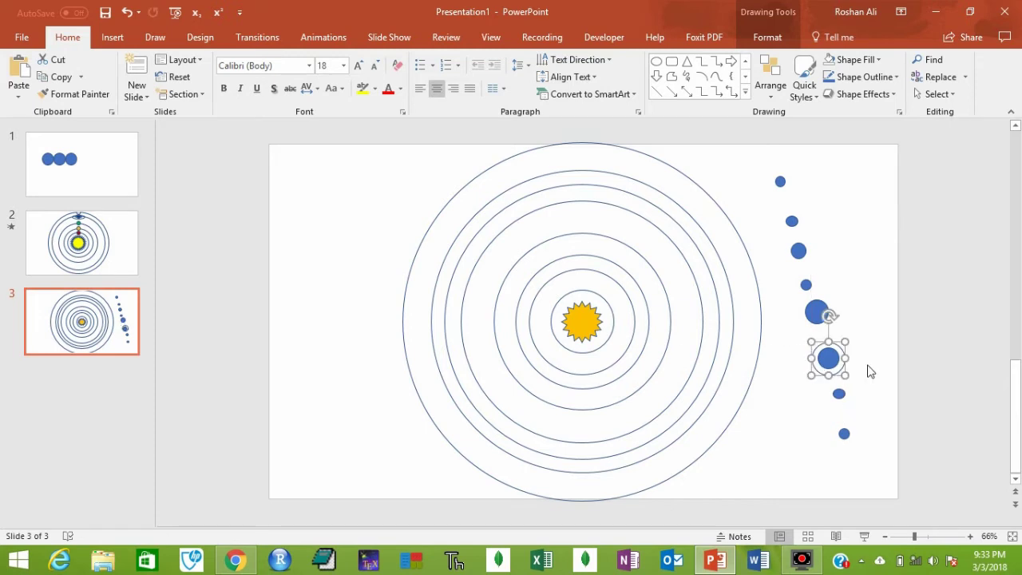
{"action": "left_click", "coordinate": [656, 62]}
{"action": "left_click_drag", "start_coordinate": [846, 361], "coordinate": [803, 377]}
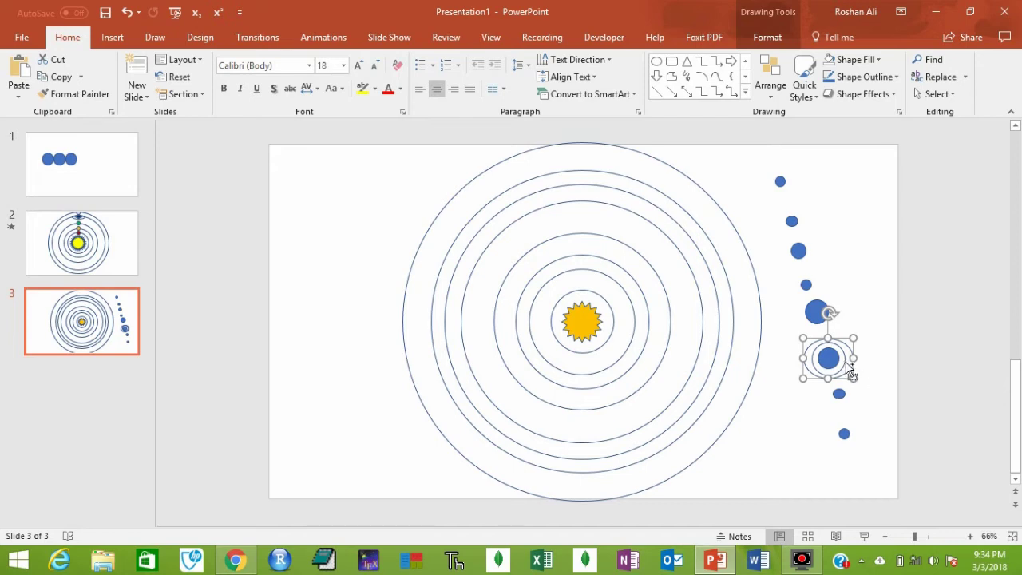
Step: Group the blue planet with its ring ellipses into one ringed planet
{"action": "left_click", "coordinate": [835, 361], "text": "shift"}
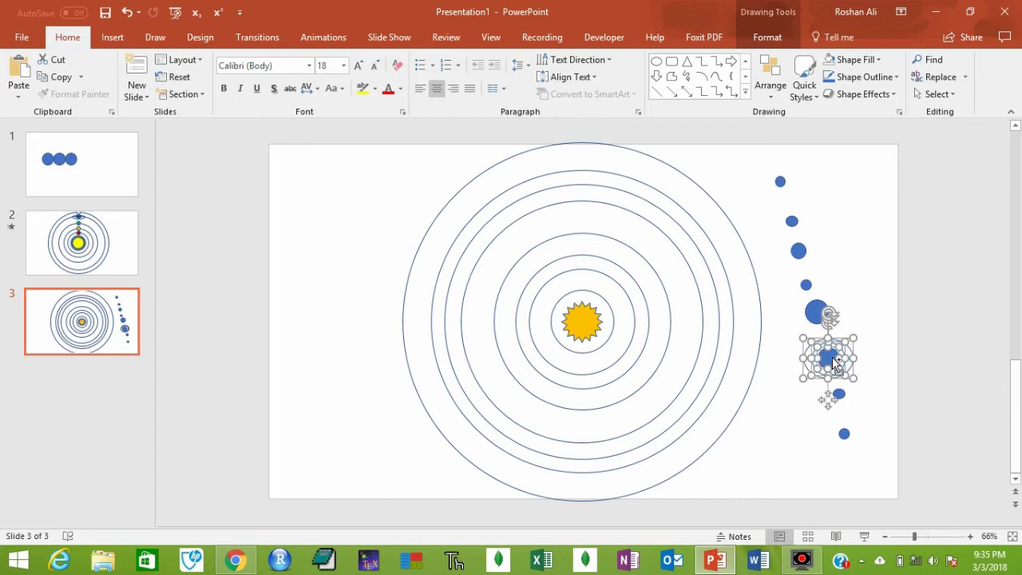
{"action": "left_click", "coordinate": [772, 37]}
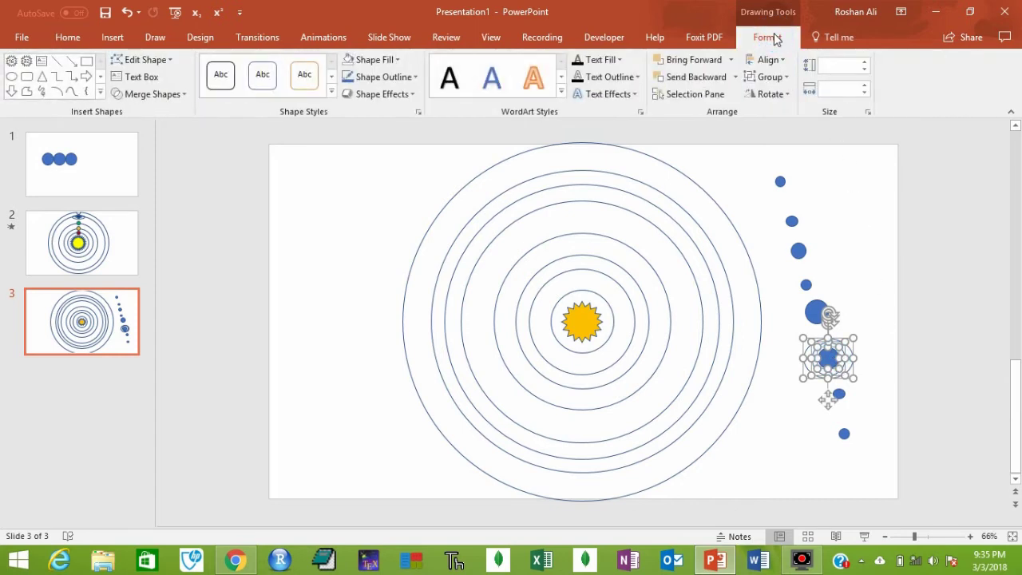
{"action": "left_click", "coordinate": [785, 77]}
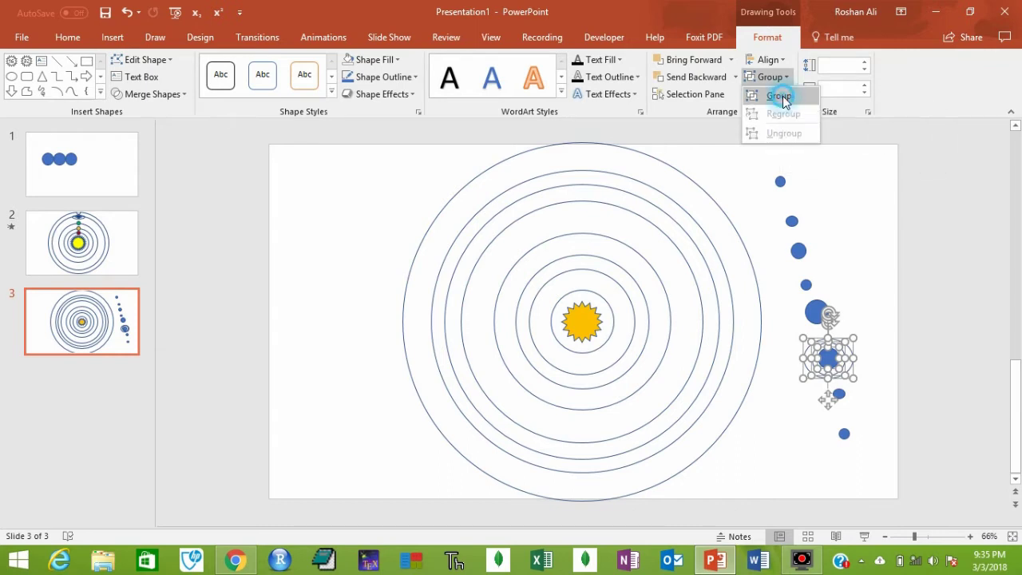
{"action": "left_click", "coordinate": [783, 96]}
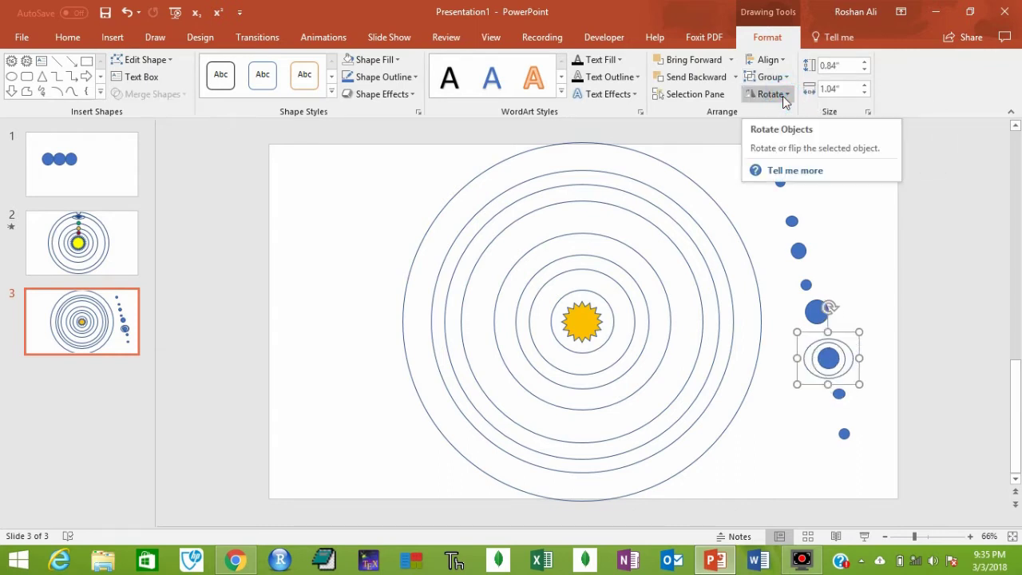
{"action": "left_click", "coordinate": [867, 223]}
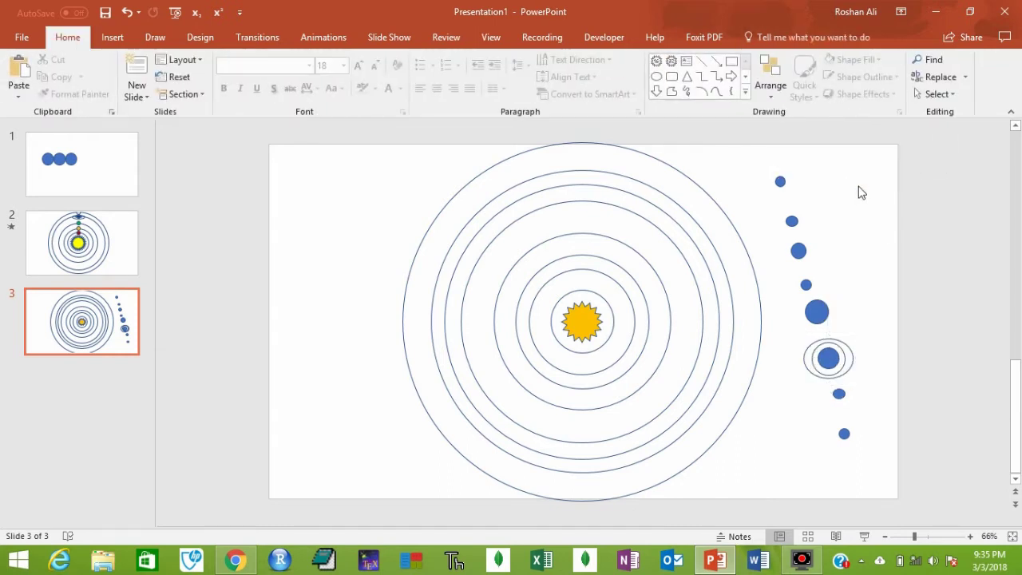
Step: Fill the top planet dark grey and the second planet gold
{"action": "left_click", "coordinate": [779, 183]}
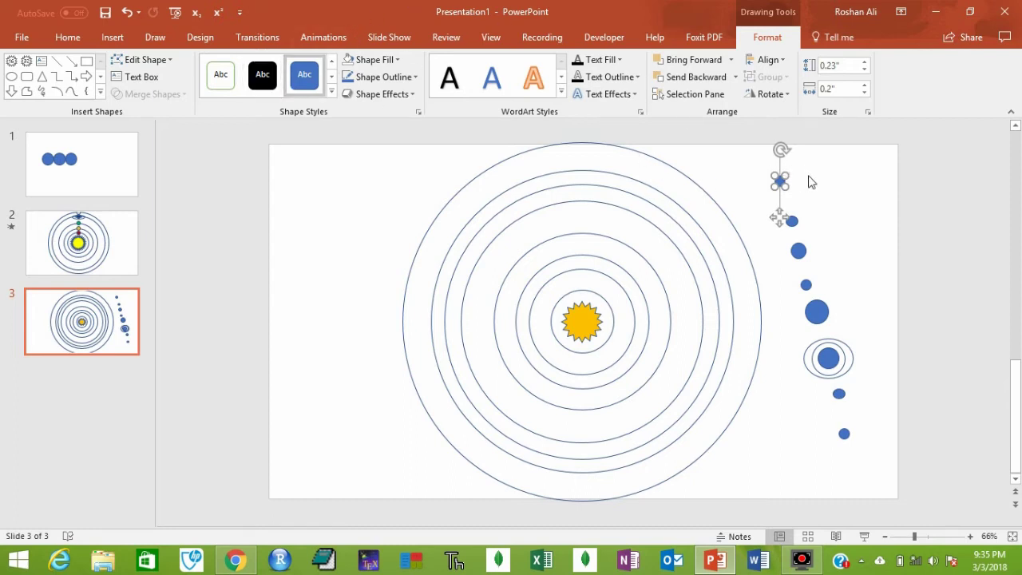
{"action": "left_click", "coordinate": [68, 37]}
{"action": "left_click", "coordinate": [876, 60]}
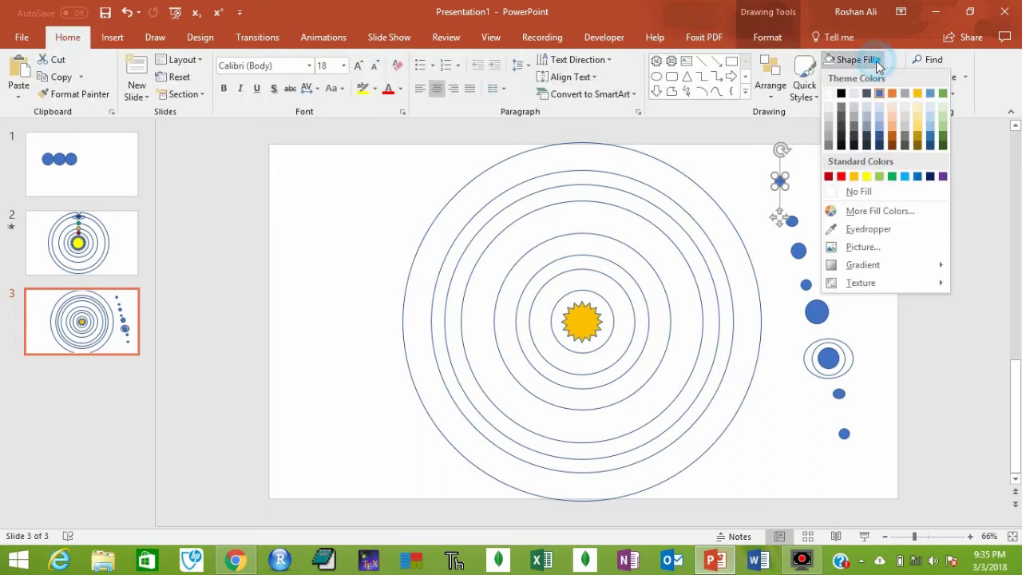
{"action": "left_click", "coordinate": [843, 136]}
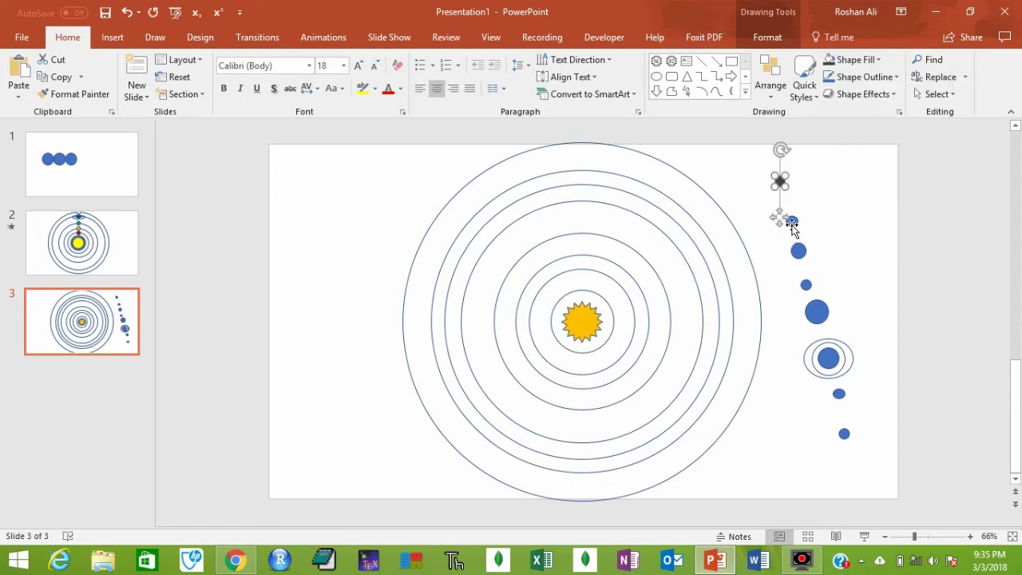
{"action": "left_click", "coordinate": [792, 224]}
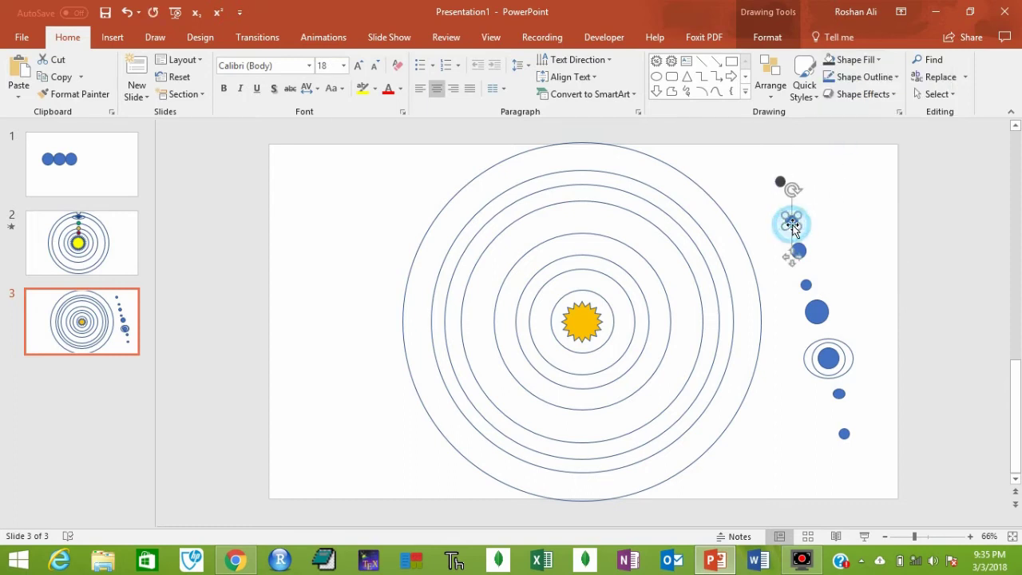
{"action": "left_click", "coordinate": [853, 60]}
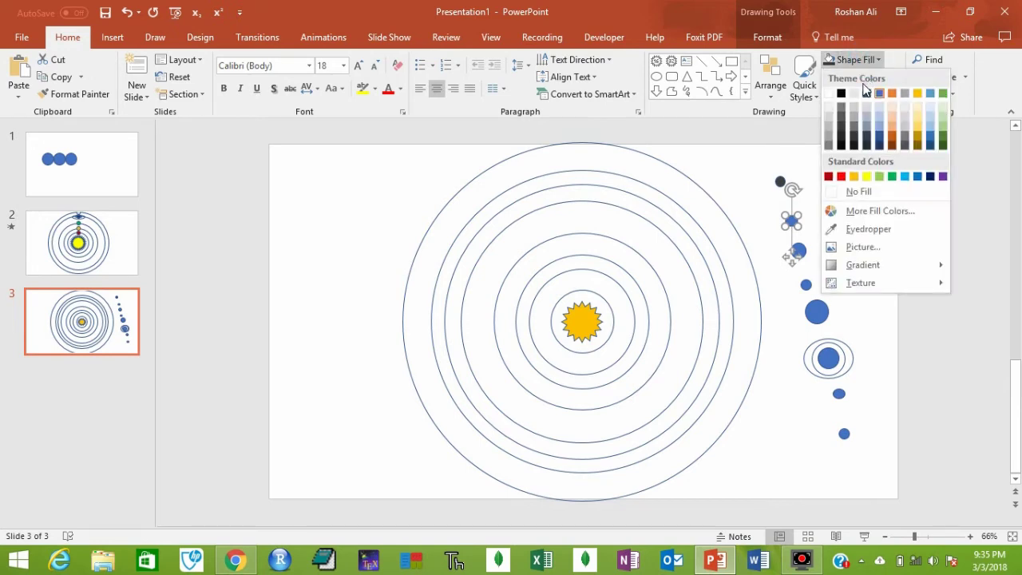
{"action": "left_click", "coordinate": [854, 176]}
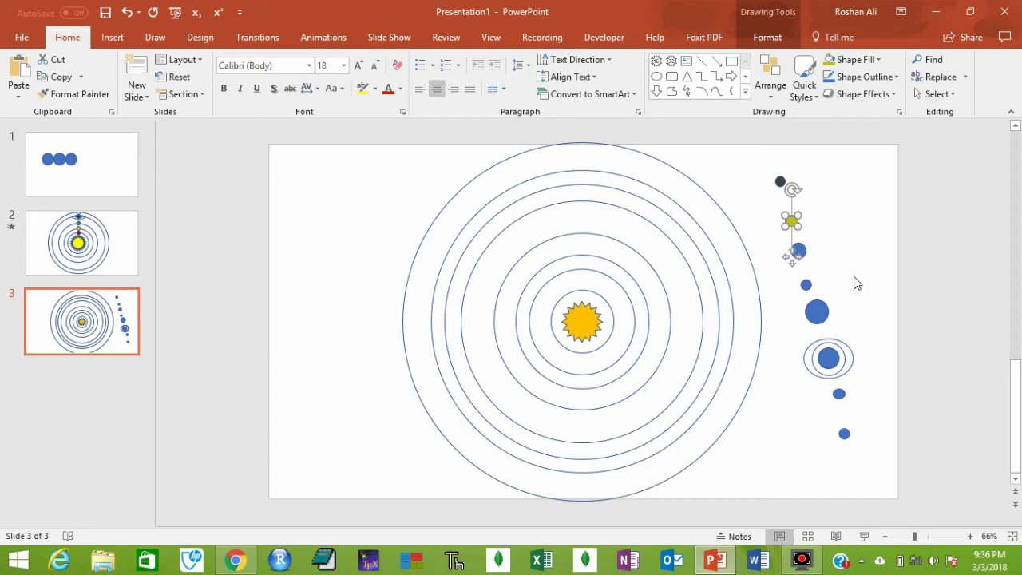
Step: Fill the third planet green and the fourth planet red
{"action": "left_click", "coordinate": [802, 251]}
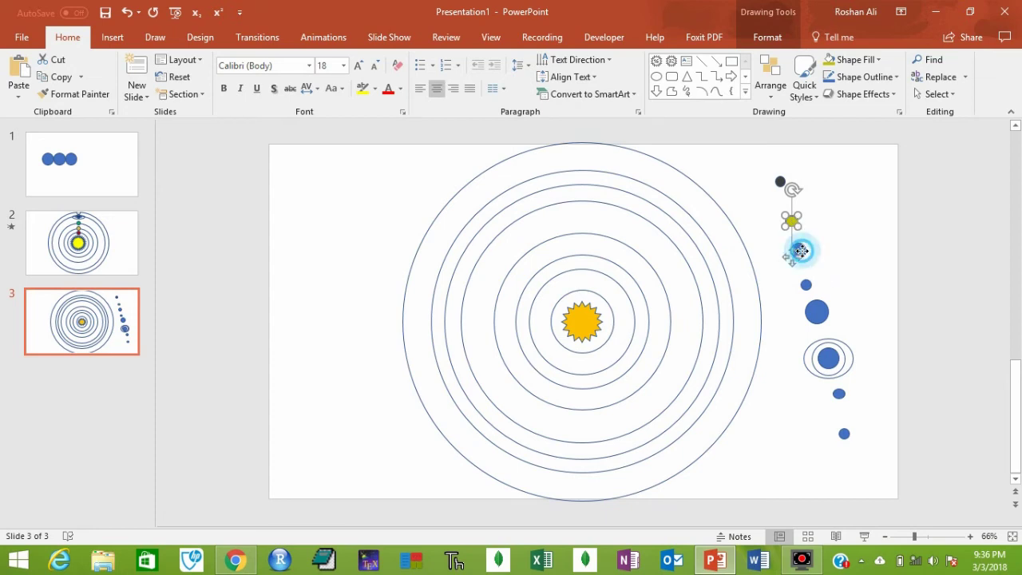
{"action": "left_click", "coordinate": [800, 253]}
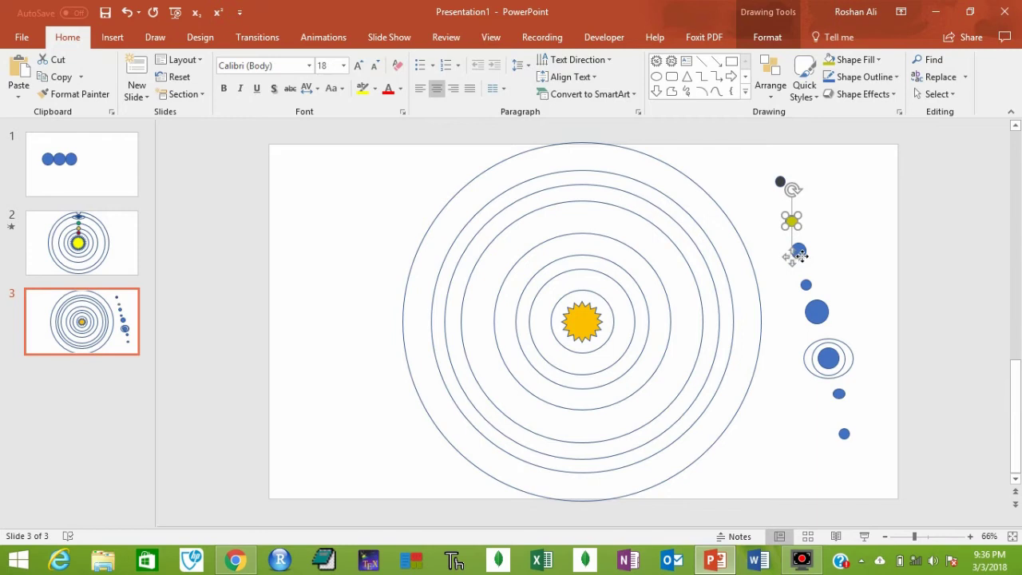
{"action": "left_click", "coordinate": [799, 252]}
{"action": "left_click", "coordinate": [798, 252]}
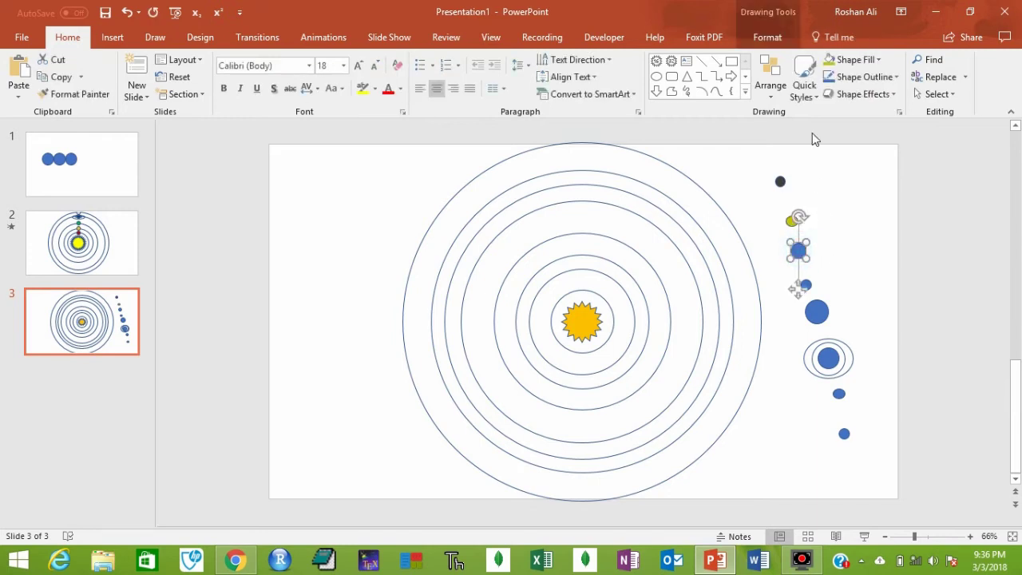
{"action": "left_click", "coordinate": [866, 60]}
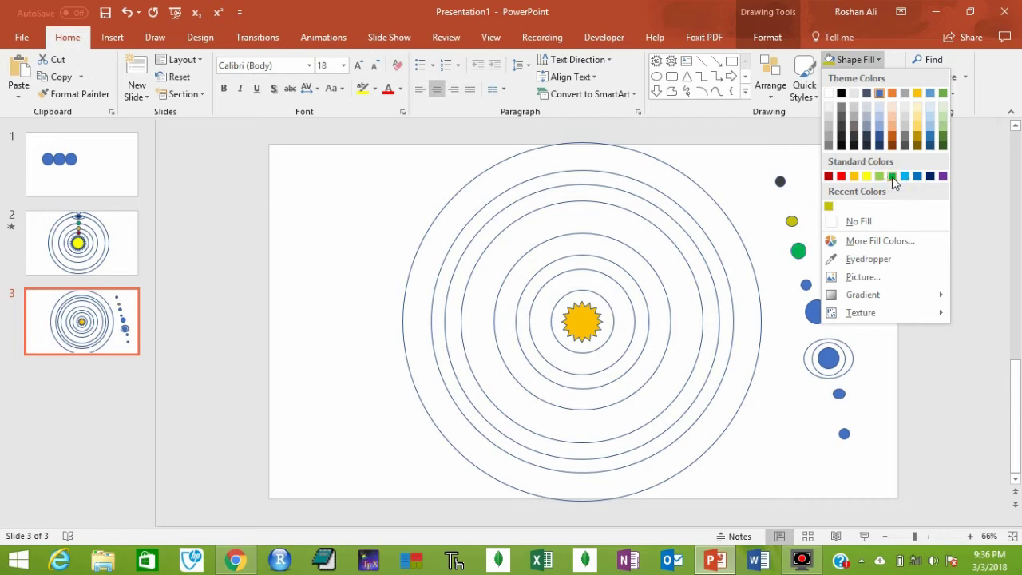
{"action": "left_click", "coordinate": [892, 177]}
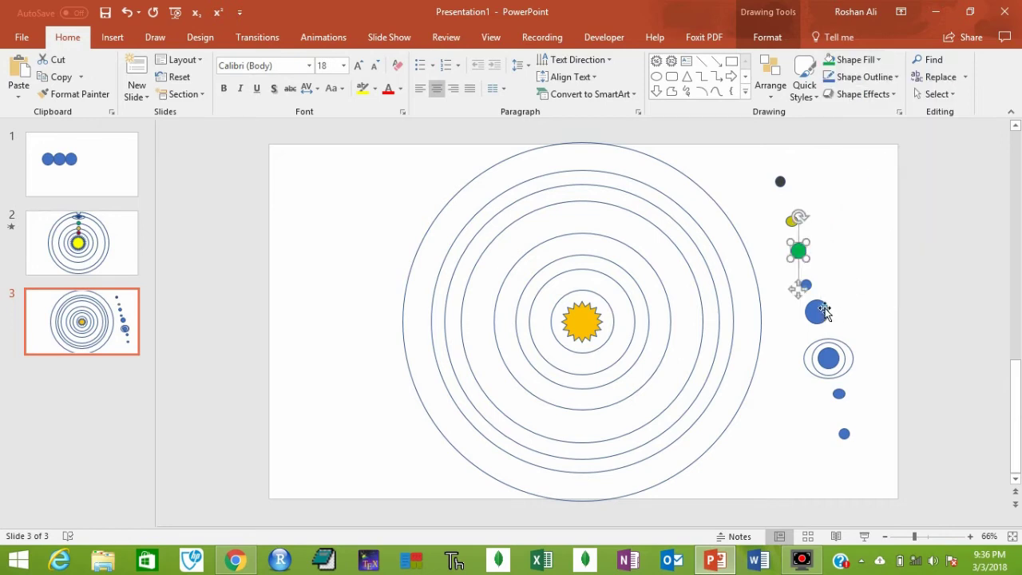
{"action": "left_click", "coordinate": [806, 285]}
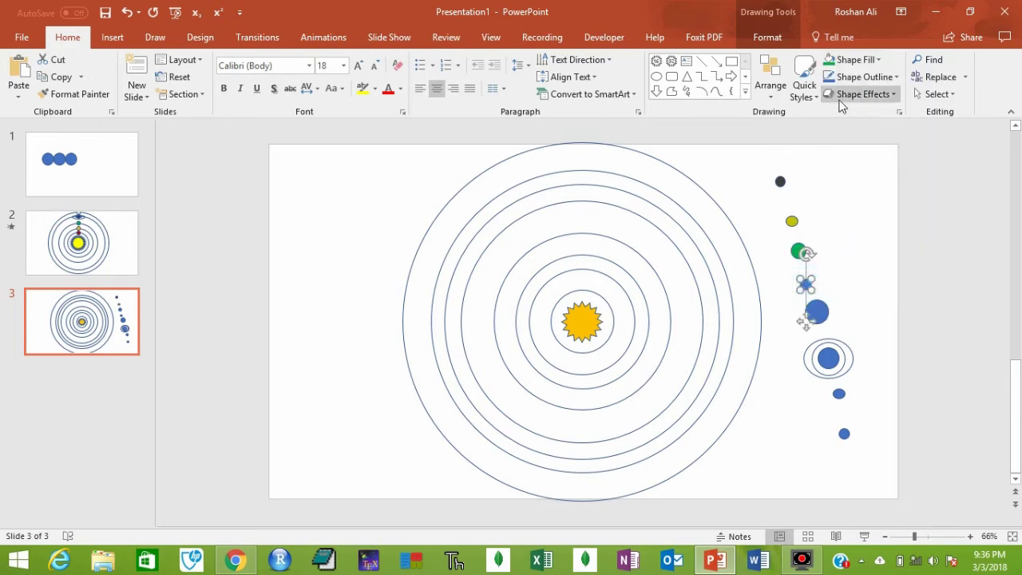
{"action": "left_click", "coordinate": [865, 62]}
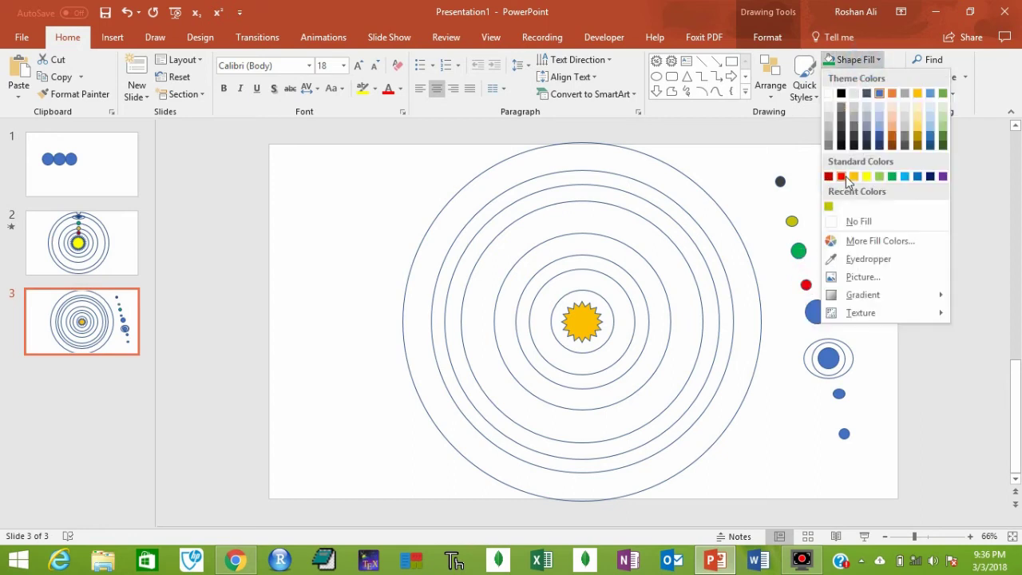
{"action": "left_click", "coordinate": [842, 178]}
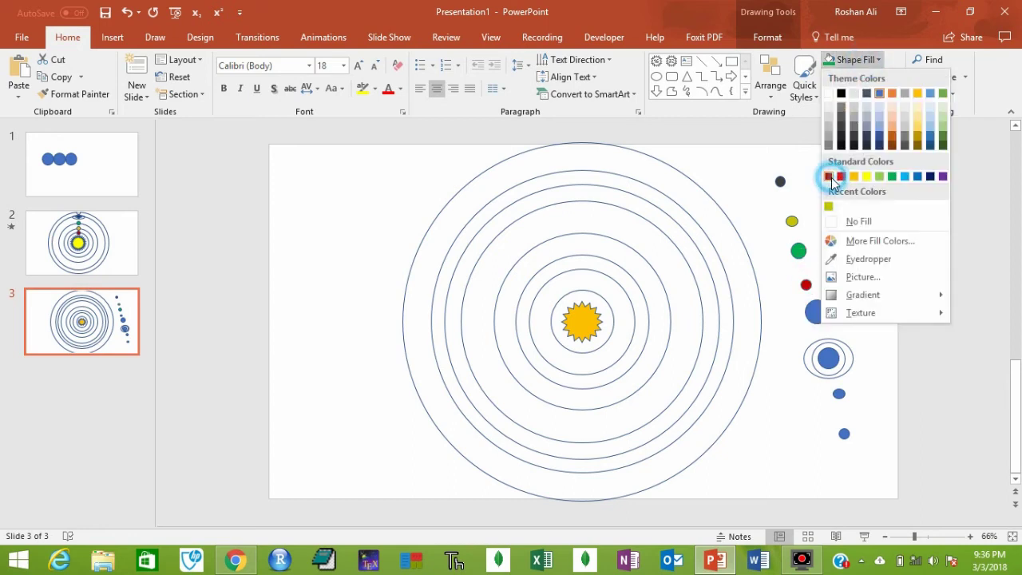
Step: Fill the large planet light peach and turn the ringed planet grey
{"action": "left_click", "coordinate": [819, 316]}
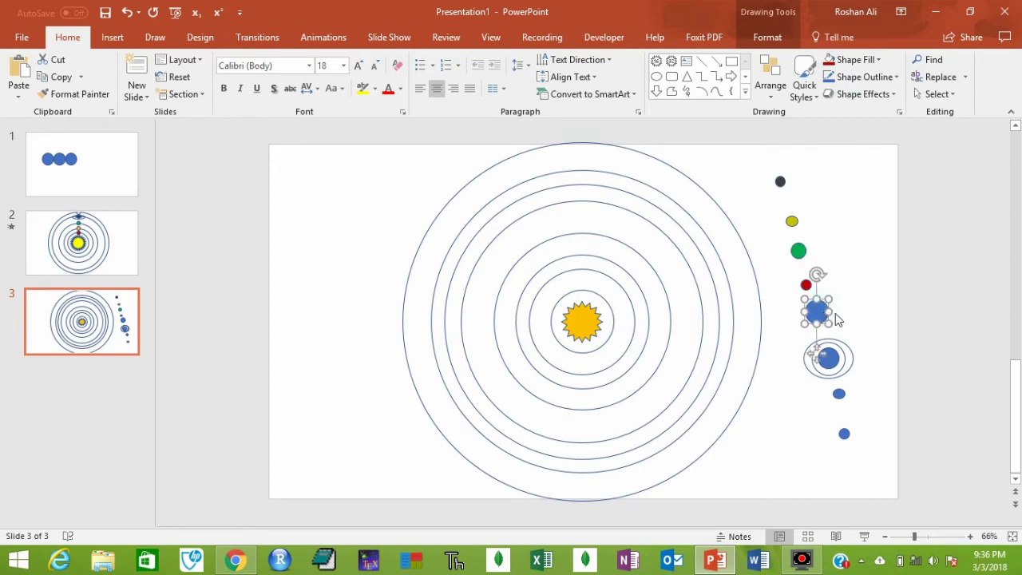
{"action": "left_click", "coordinate": [867, 60]}
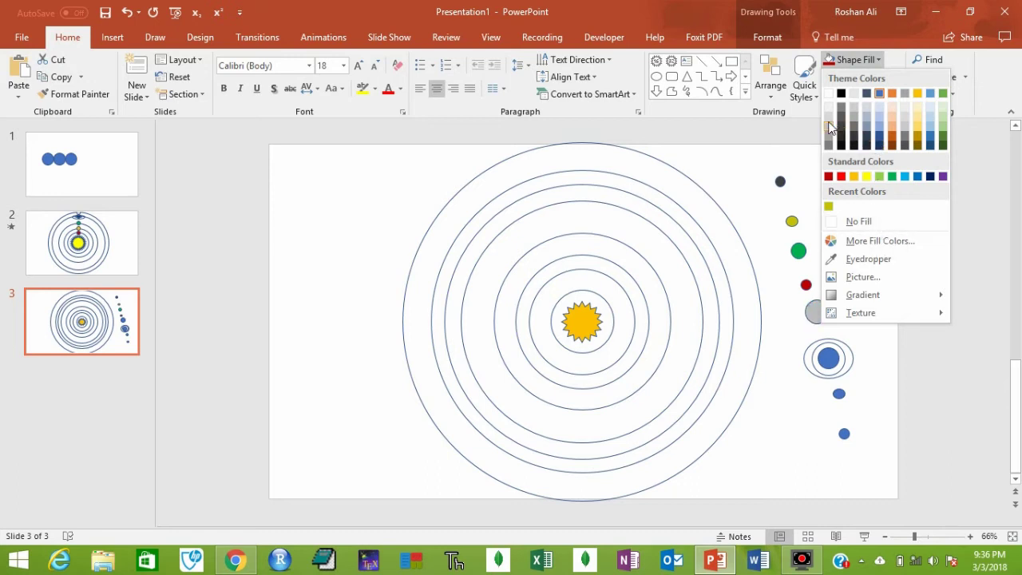
{"action": "left_click", "coordinate": [870, 115]}
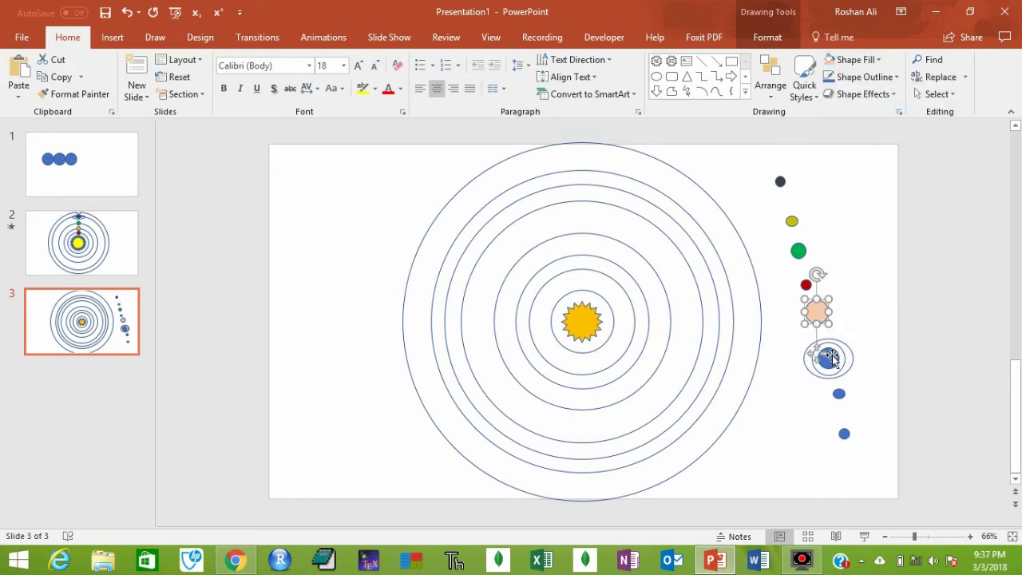
{"action": "left_click", "coordinate": [831, 357]}
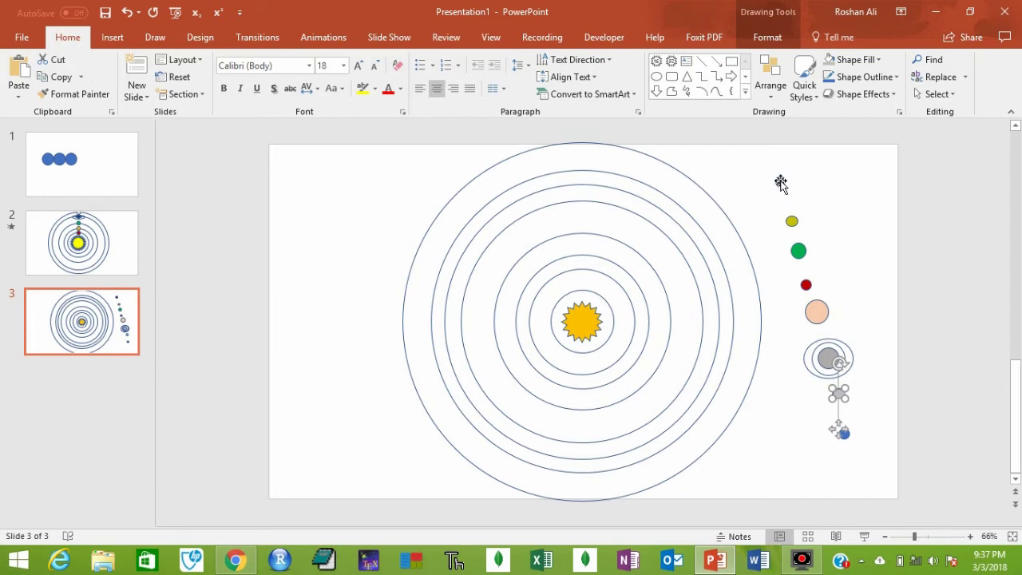
Step: Place the dark grey, gold, green and red planets on the inner orbits above the sun
{"action": "left_click_drag", "start_coordinate": [781, 183], "coordinate": [584, 290]}
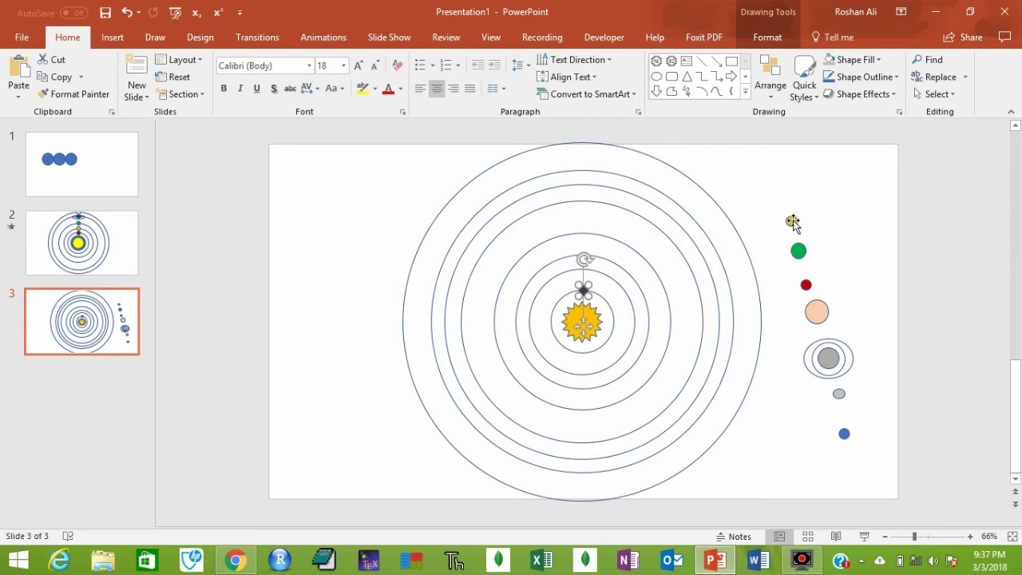
{"action": "left_click_drag", "start_coordinate": [792, 224], "coordinate": [584, 268]}
{"action": "left_click_drag", "start_coordinate": [797, 252], "coordinate": [585, 252]}
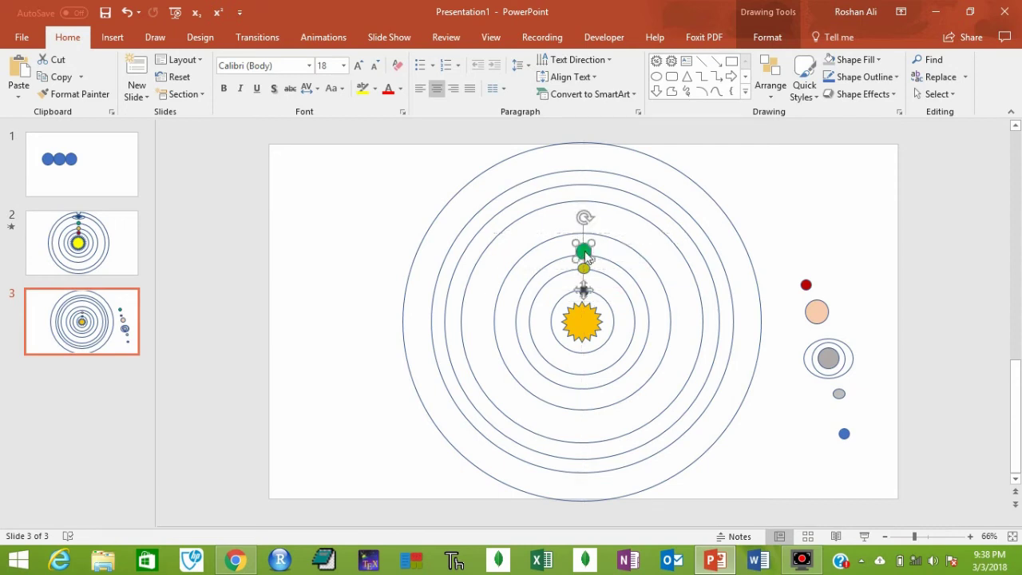
{"action": "left_click_drag", "start_coordinate": [805, 284], "coordinate": [584, 232]}
Step: Place the peach, ringed and small blue planets on the outer orbits above the sun
{"action": "left_click", "coordinate": [814, 311]}
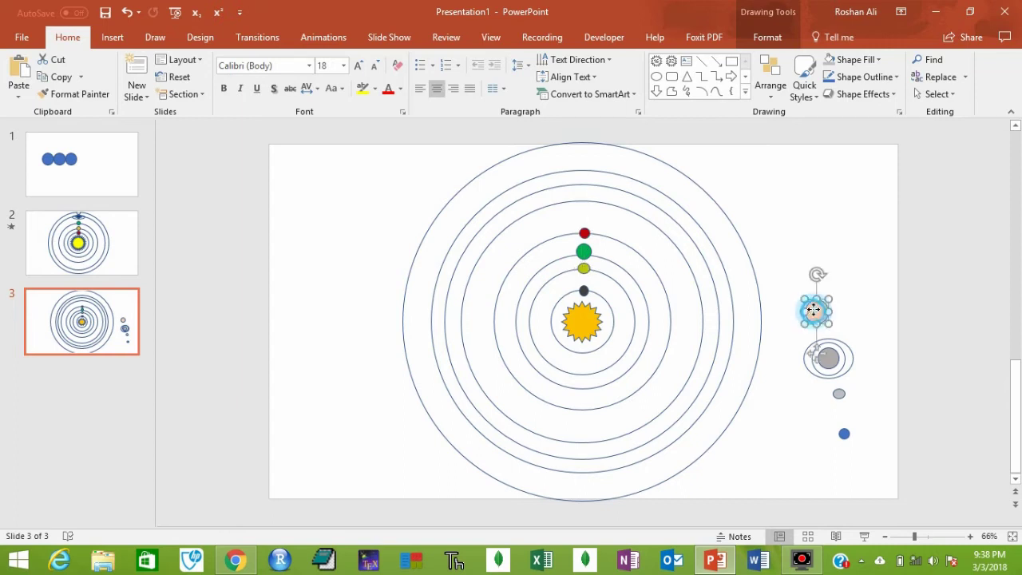
{"action": "left_click_drag", "start_coordinate": [814, 311], "coordinate": [582, 202]}
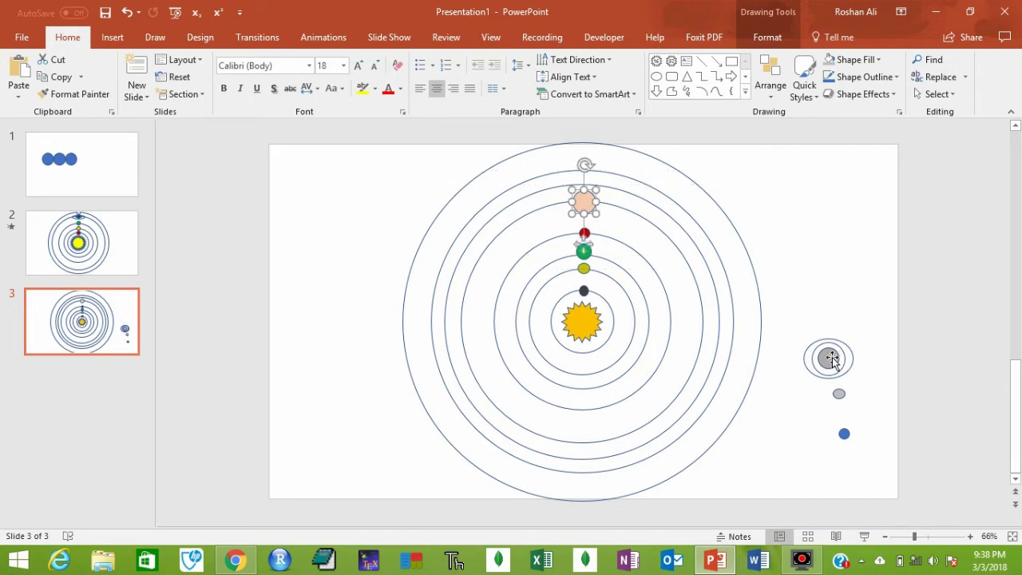
{"action": "left_click_drag", "start_coordinate": [828, 357], "coordinate": [583, 170]}
{"action": "left_click_drag", "start_coordinate": [842, 432], "coordinate": [582, 141]}
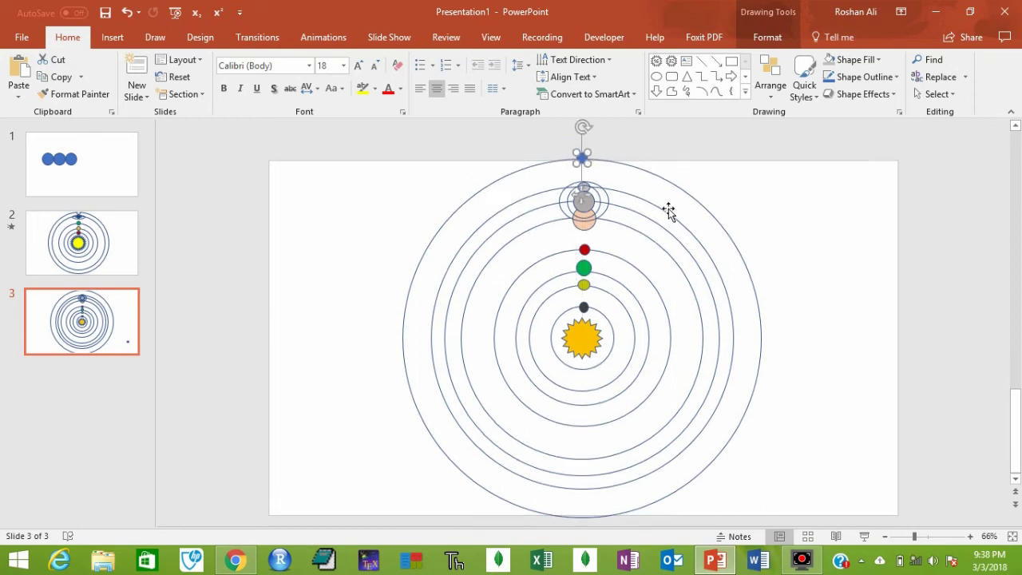